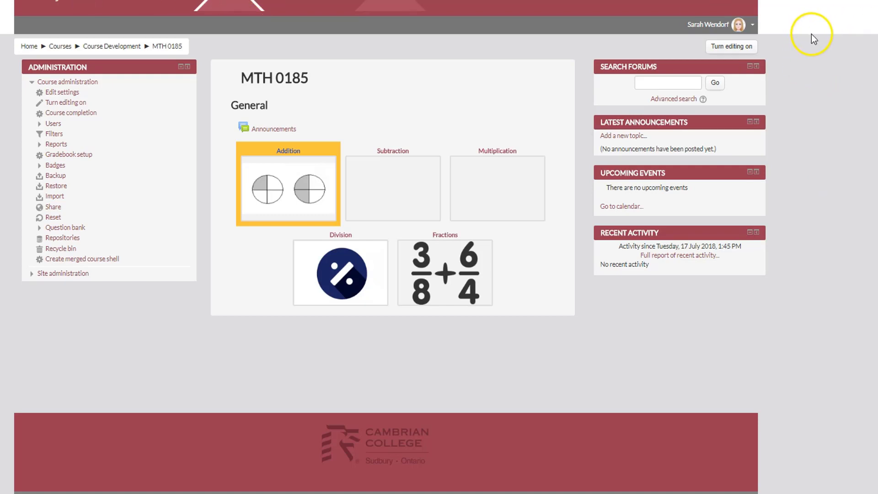
Turn on editing for the MTH 0185 course and add an Interactive Content activity to the Fractions section.
{"action": "left_click", "coordinate": [728, 47]}
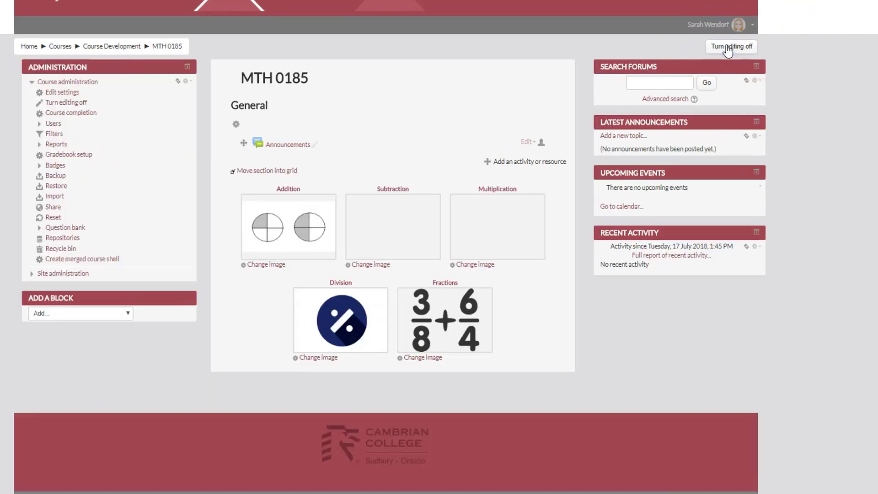
{"action": "scroll", "coordinate": [698, 377], "scroll_direction": "down", "scroll_amount": 2}
{"action": "scroll", "coordinate": [697, 378], "scroll_direction": "down", "scroll_amount": 8}
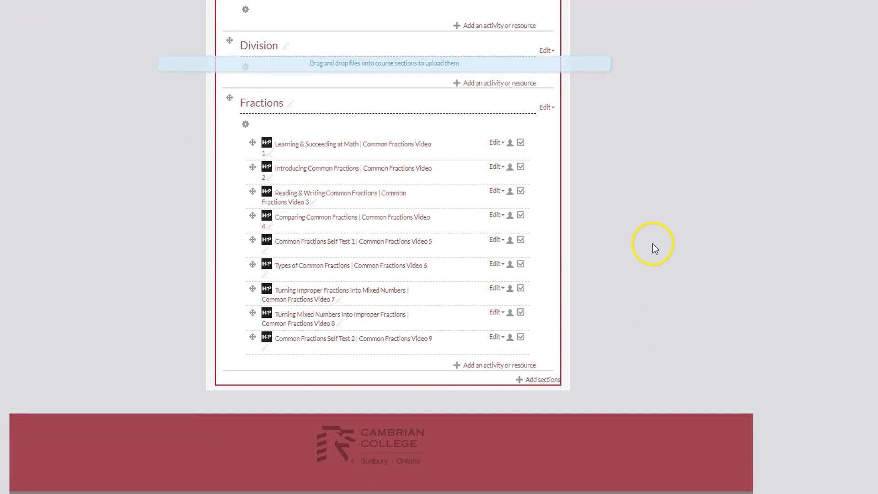
{"action": "left_click", "coordinate": [481, 370]}
{"action": "left_click", "coordinate": [480, 368]}
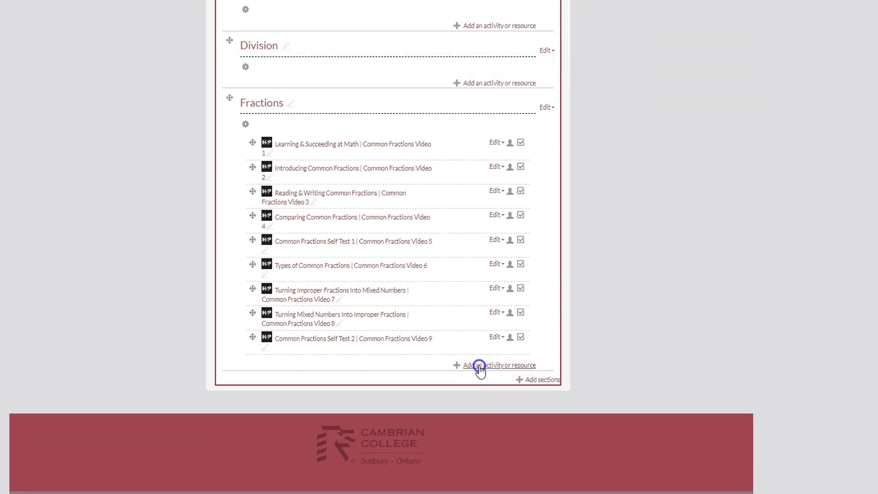
{"action": "scroll", "coordinate": [351, 302], "scroll_direction": "down", "scroll_amount": 1}
{"action": "scroll", "coordinate": [343, 300], "scroll_direction": "down", "scroll_amount": 5}
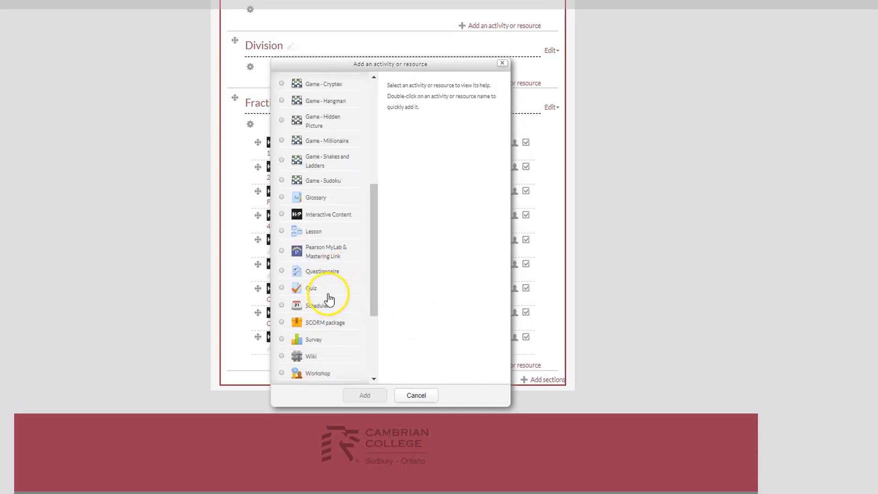
{"action": "left_click", "coordinate": [330, 220]}
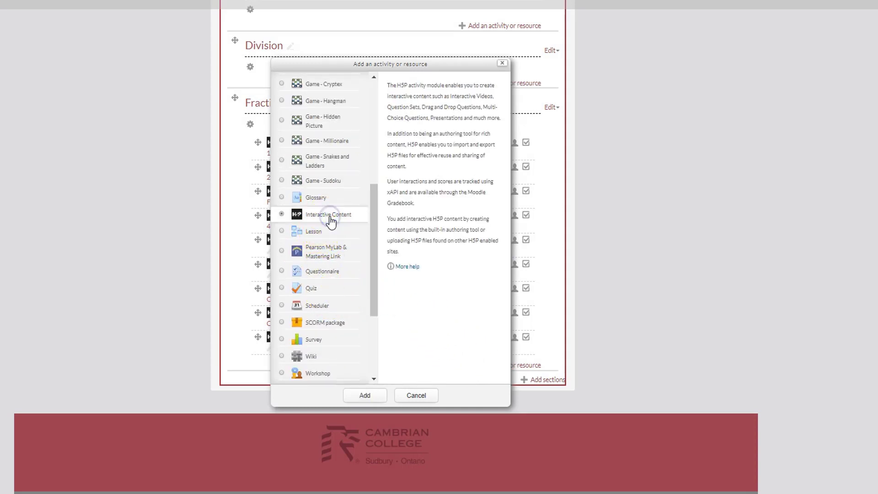
{"action": "left_click", "coordinate": [372, 399]}
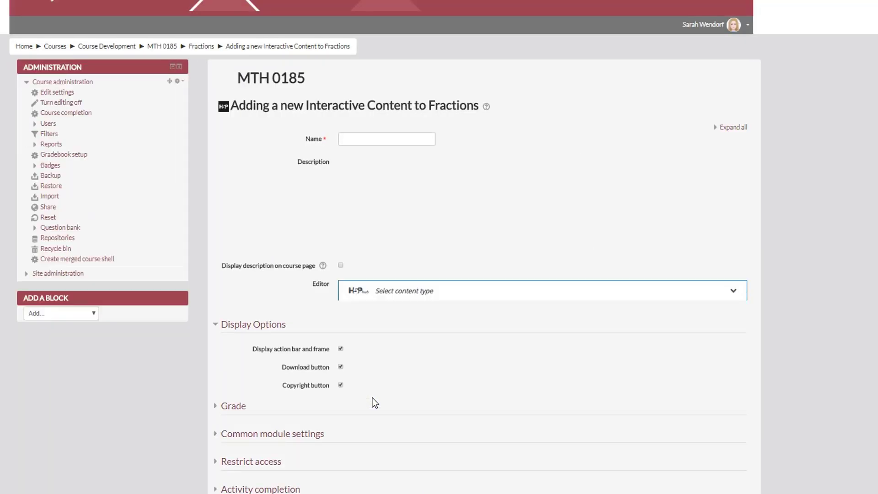
Name the activity "Interactive Video" and choose Interactive Video as its content type.
{"action": "left_click", "coordinate": [349, 140]}
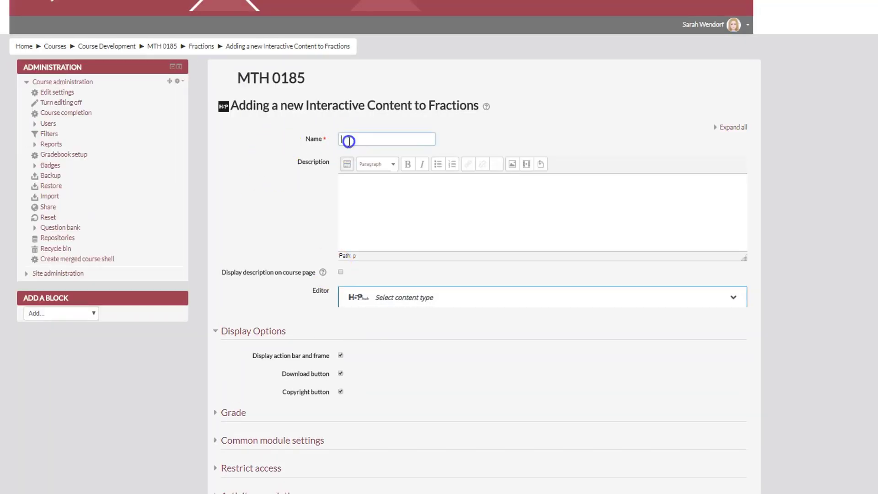
{"action": "type", "text": "Interactive Video"}
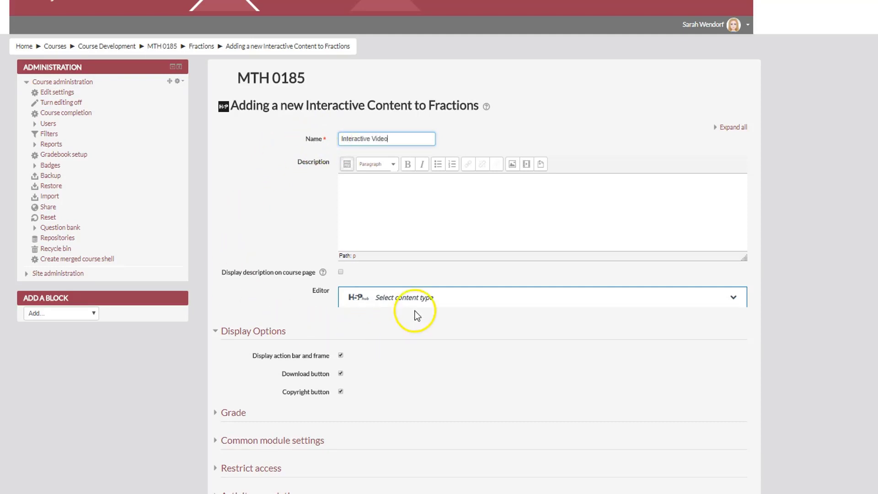
{"action": "left_click", "coordinate": [451, 298]}
{"action": "scroll", "coordinate": [297, 371], "scroll_direction": "down", "scroll_amount": 3}
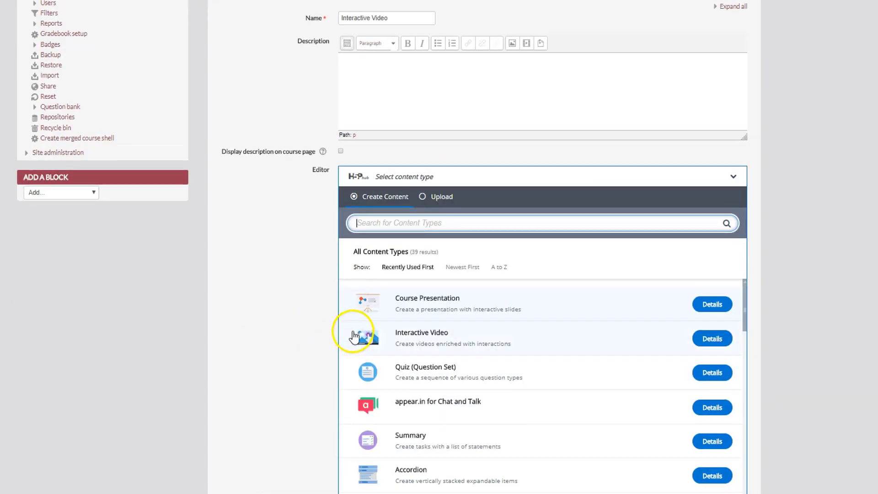
{"action": "left_click", "coordinate": [583, 344]}
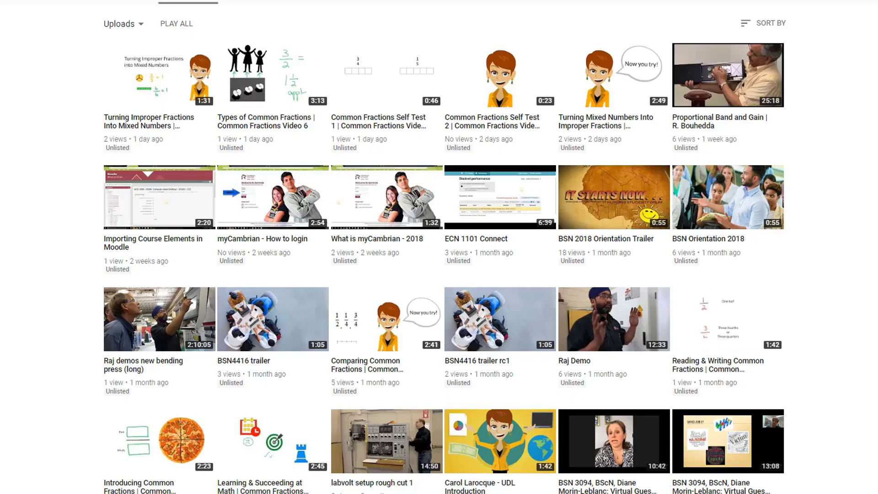
Switch to YouTube, open the Common Fractions Self Test 1 video, pause it and copy its link.
{"action": "scroll", "coordinate": [25, 172], "scroll_direction": "up", "scroll_amount": 1}
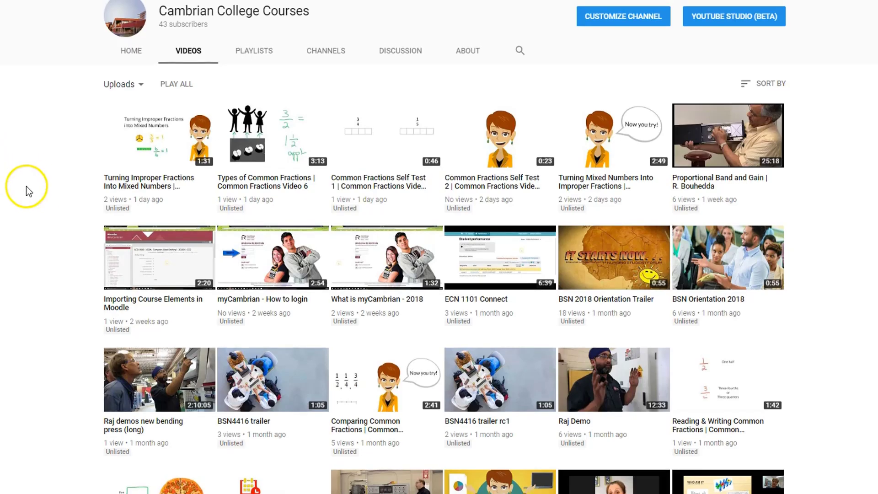
{"action": "left_click", "coordinate": [383, 185]}
{"action": "left_click", "coordinate": [104, 385]}
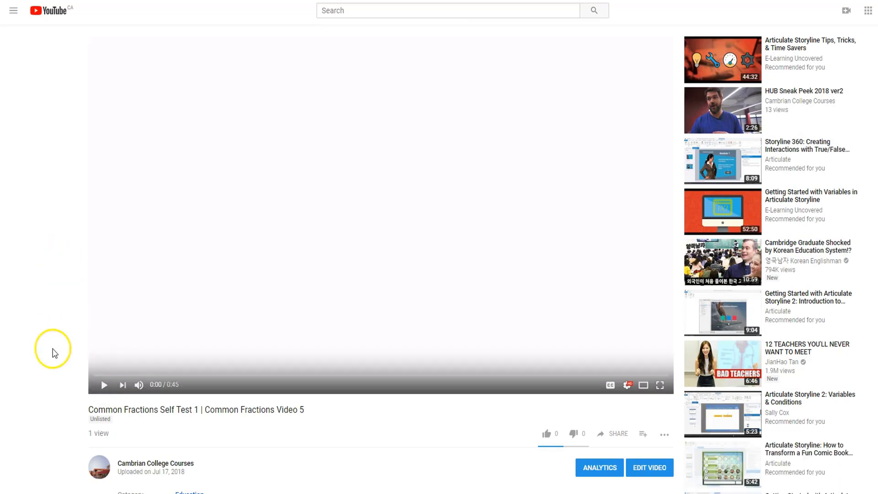
{"action": "key", "text": "ctrl+l"}
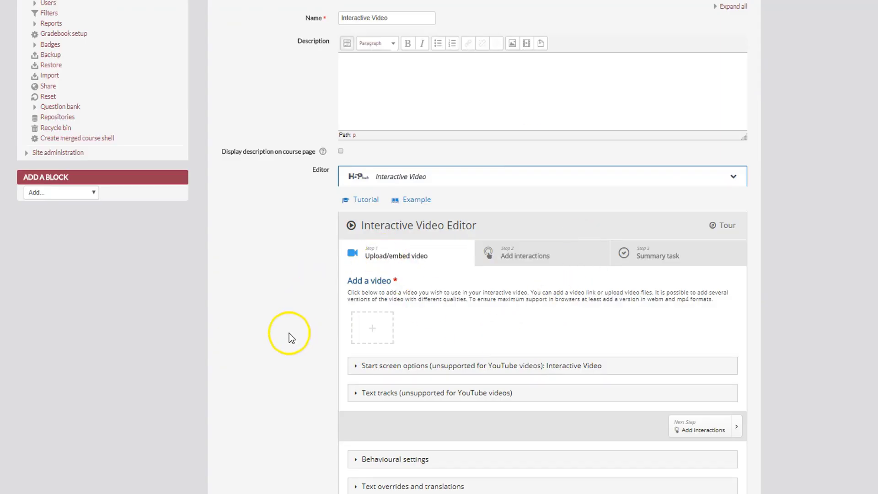
{"action": "scroll", "coordinate": [293, 327], "scroll_direction": "down", "scroll_amount": 1}
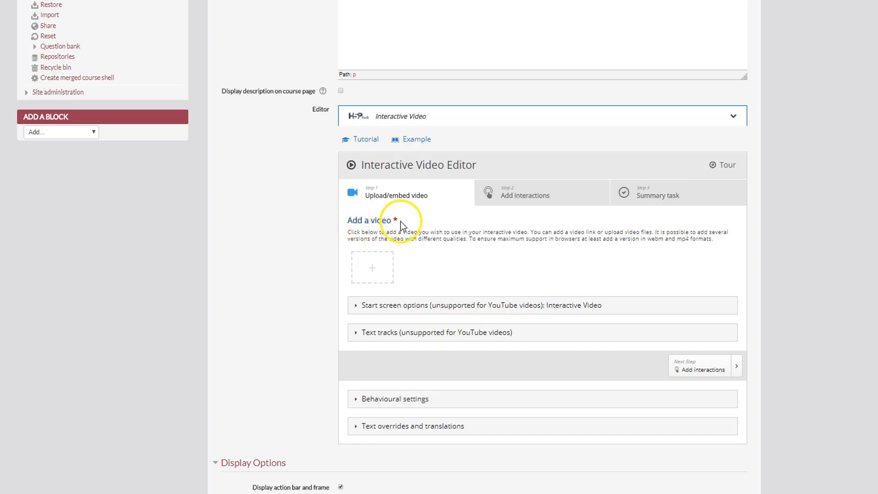
{"action": "left_click", "coordinate": [372, 269]}
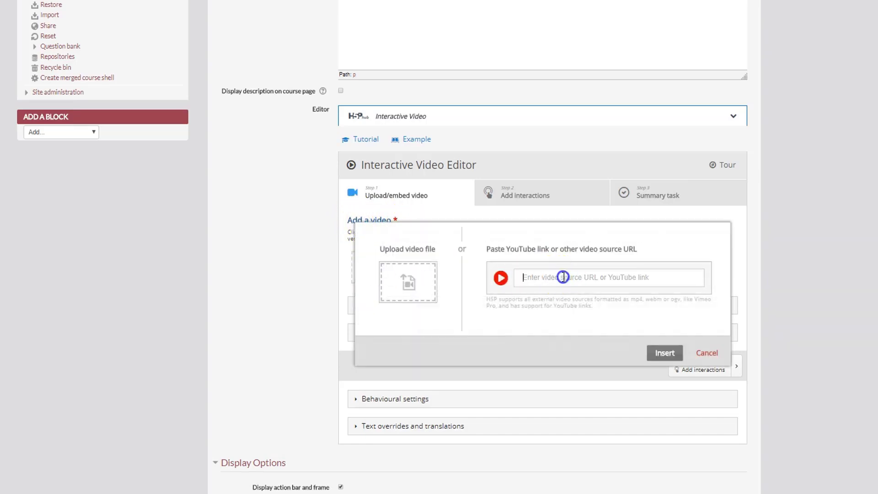
{"action": "left_click", "coordinate": [545, 282]}
{"action": "type", "text": "https://www.youtube.com/watch?v=-P-RD5_WJos"}
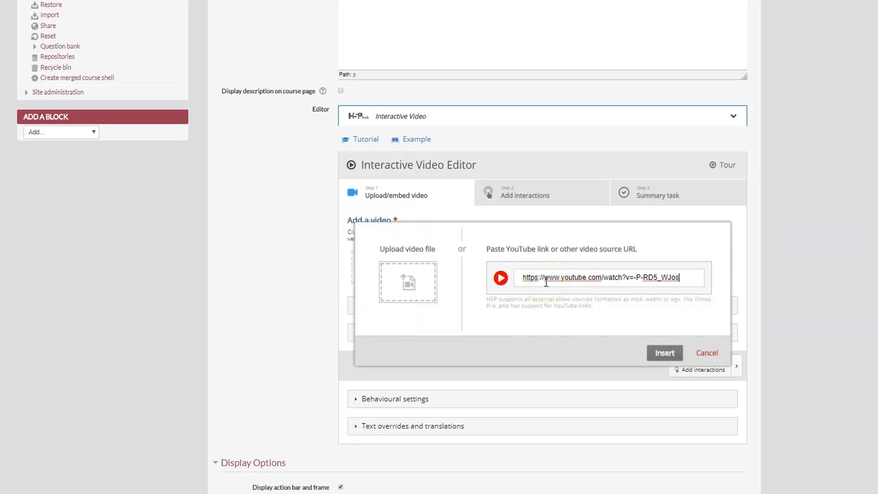
{"action": "left_click", "coordinate": [551, 272]}
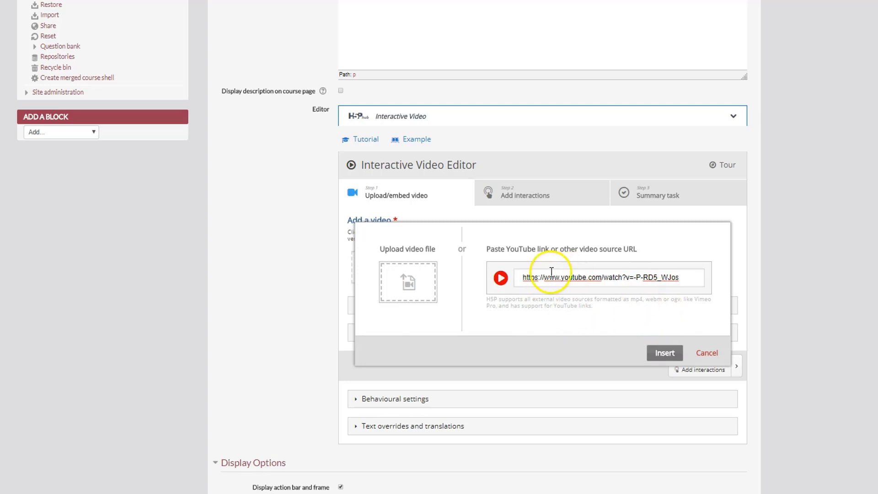
{"action": "left_click", "coordinate": [666, 353]}
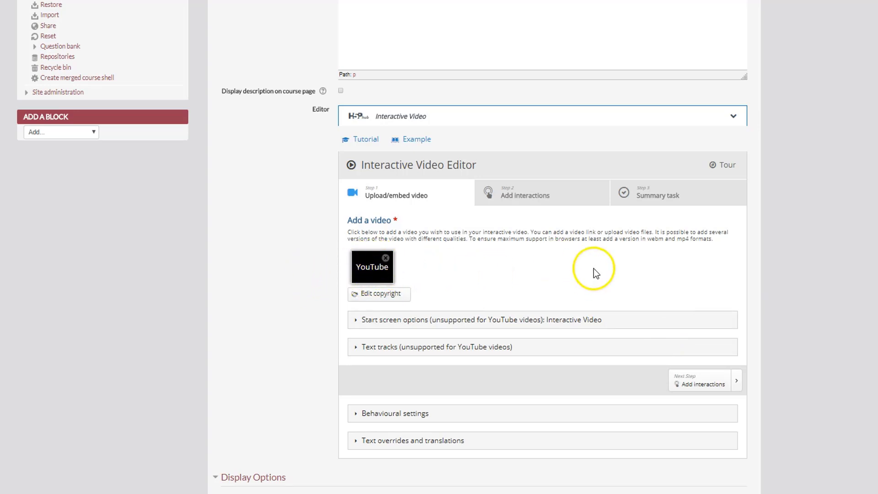
Go to the Add interactions stage and preview the video's opening seconds, pausing it and returning to the start.
{"action": "left_click", "coordinate": [538, 196]}
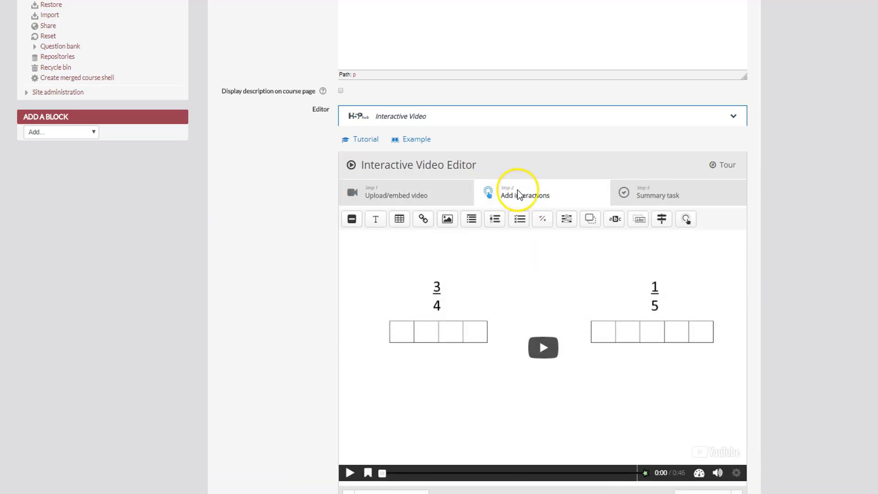
{"action": "scroll", "coordinate": [256, 362], "scroll_direction": "down", "scroll_amount": 3}
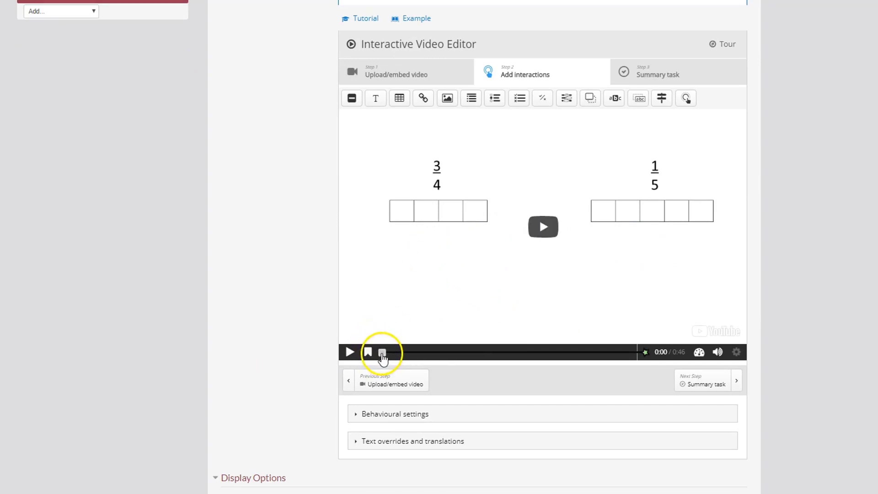
{"action": "left_click_drag", "start_coordinate": [382, 353], "coordinate": [407, 355]}
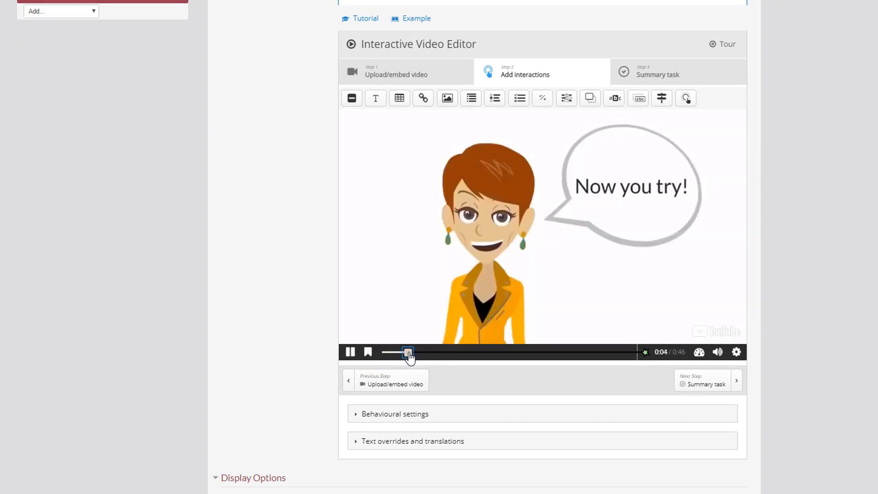
{"action": "left_click", "coordinate": [350, 353]}
{"action": "left_click_drag", "start_coordinate": [421, 352], "coordinate": [383, 358]}
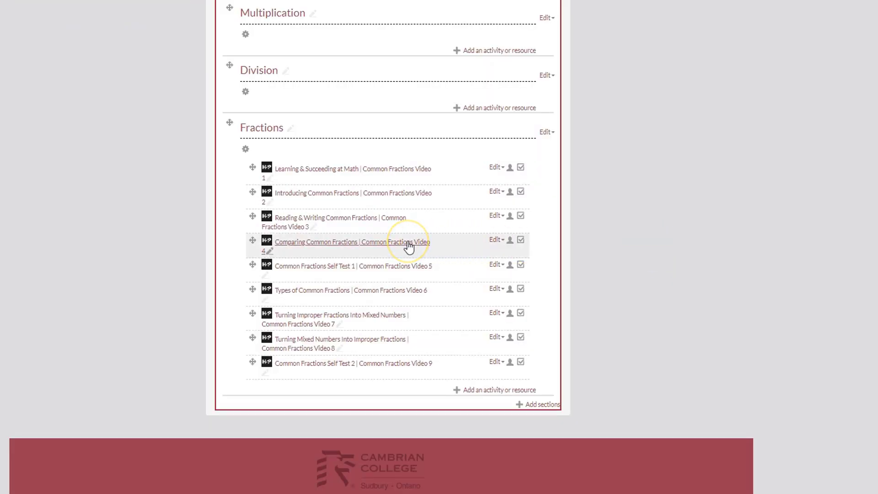
Open the settings of the existing Common Fractions Self Test 1 | Common Fractions Video 5 activity.
{"action": "left_click", "coordinate": [496, 266]}
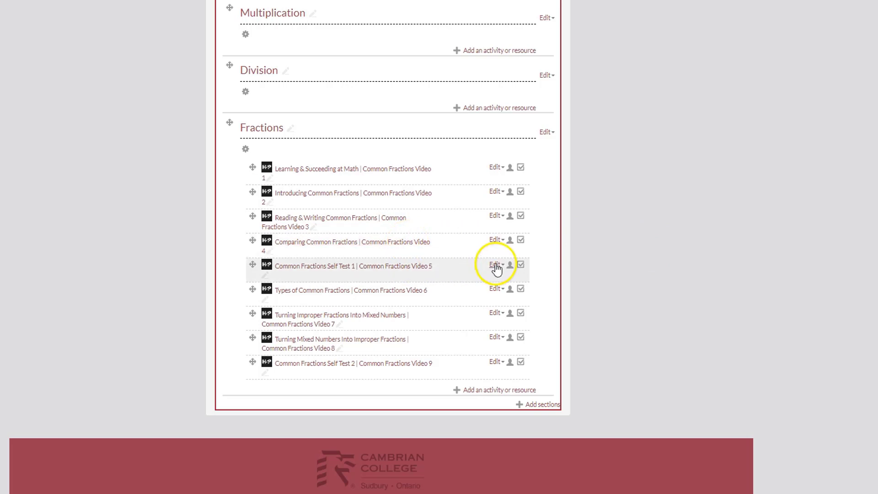
{"action": "left_click", "coordinate": [514, 283]}
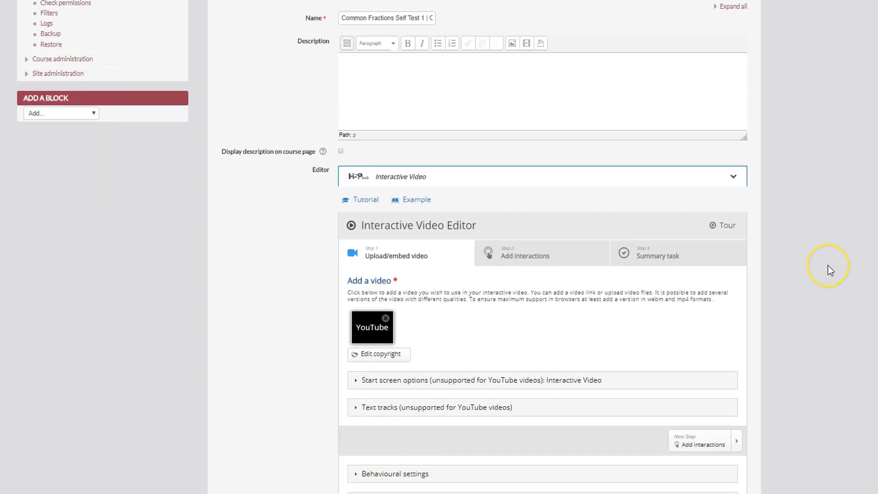
{"action": "scroll", "coordinate": [828, 266], "scroll_direction": "down", "scroll_amount": 1}
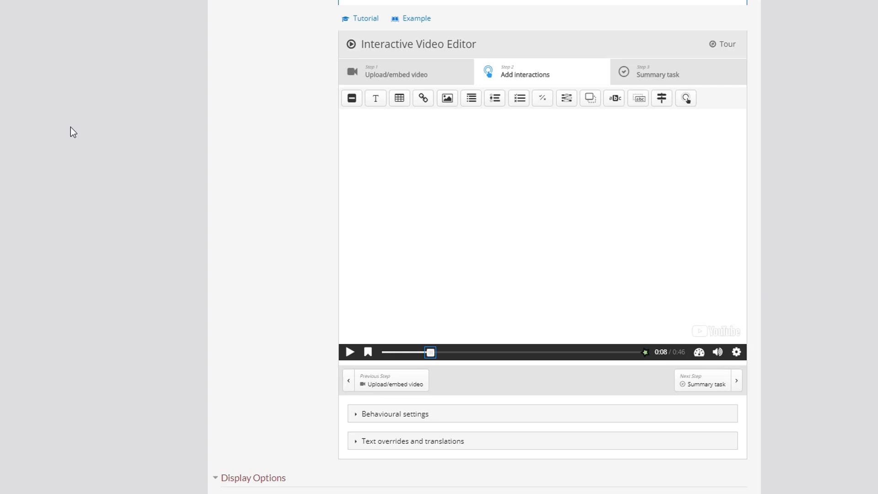
Add a Fill in the Blanks interaction at 0:09 that pauses the video and displays as a poster.
{"action": "left_click", "coordinate": [433, 353]}
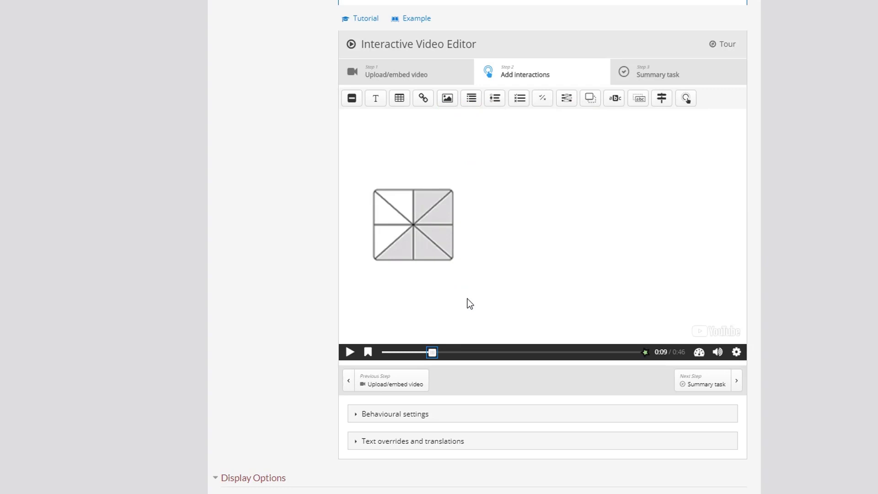
{"action": "left_click", "coordinate": [390, 189]}
{"action": "left_click", "coordinate": [569, 98]}
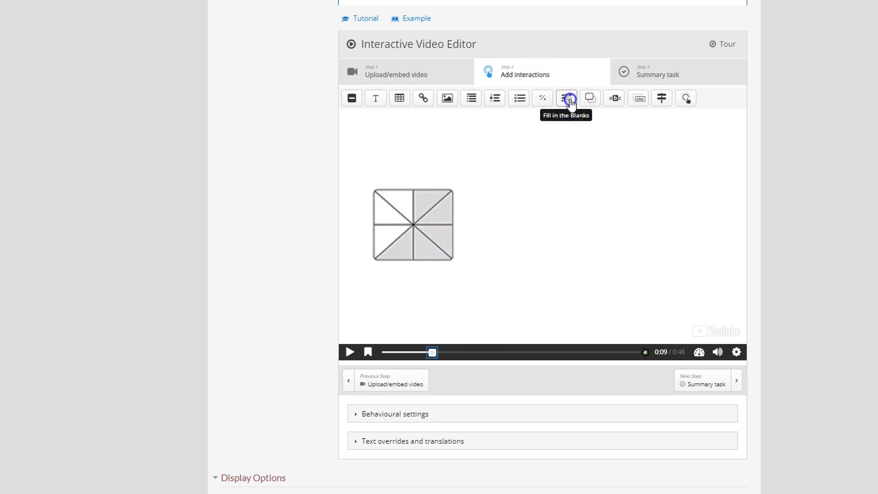
{"action": "left_click", "coordinate": [466, 156]}
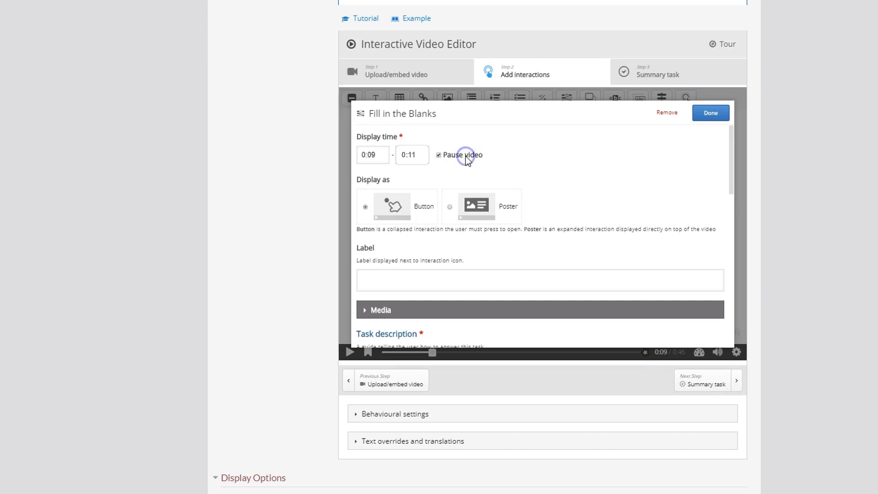
{"action": "left_click", "coordinate": [450, 208]}
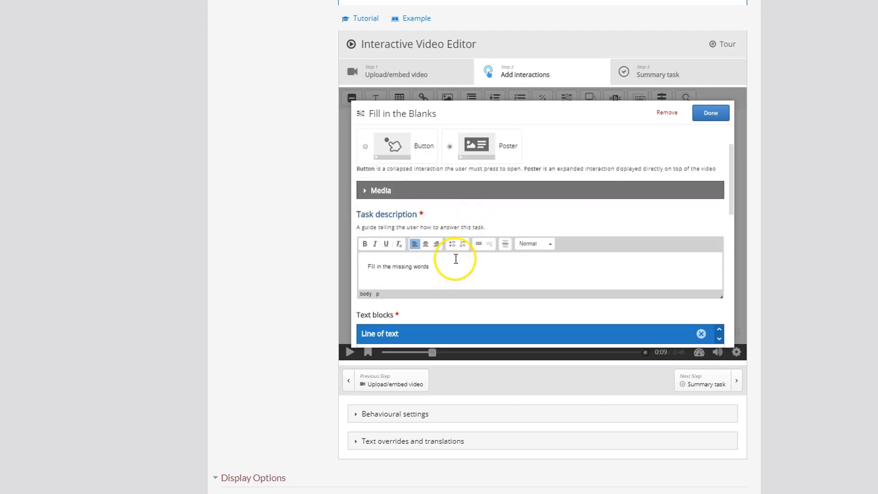
Change the interaction's task description to "Fill in the blanks".
{"action": "left_click", "coordinate": [442, 264]}
{"action": "left_click_drag", "start_coordinate": [442, 264], "coordinate": [382, 265]}
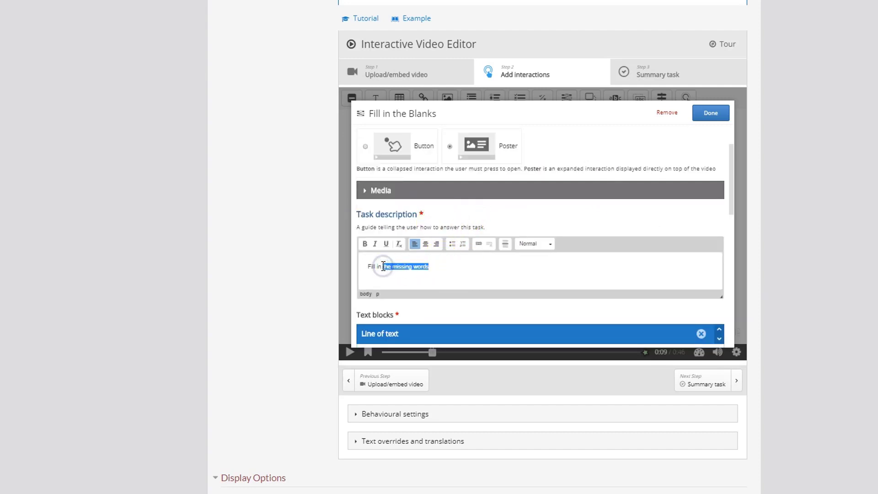
{"action": "type", "text": "the blanks"}
Review the text block instructions and example for marking blanks, alternative answers and tips.
{"action": "scroll", "coordinate": [501, 271], "scroll_direction": "down", "scroll_amount": 4}
{"action": "left_click", "coordinate": [364, 137]}
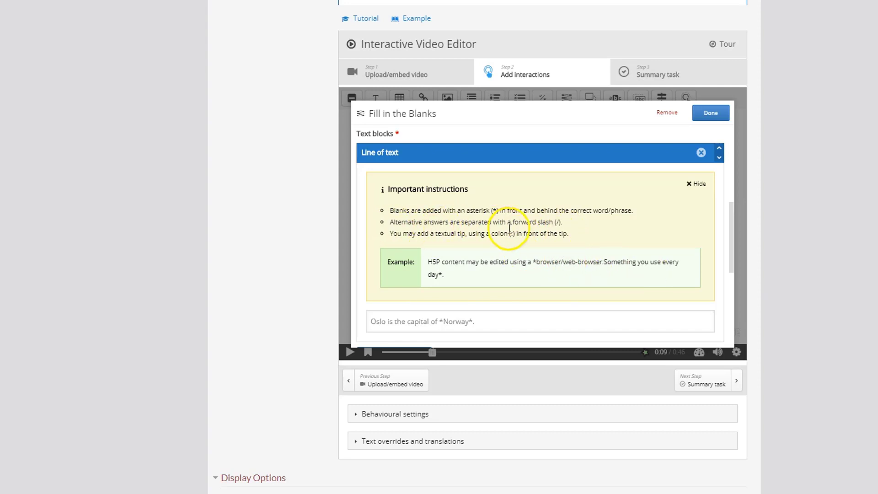
{"action": "left_click_drag", "start_coordinate": [536, 260], "coordinate": [603, 264]}
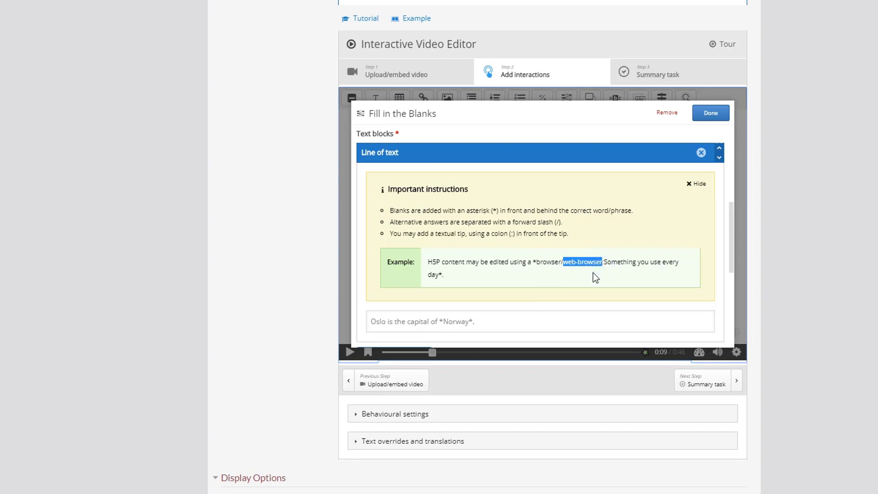
{"action": "left_click", "coordinate": [563, 260]}
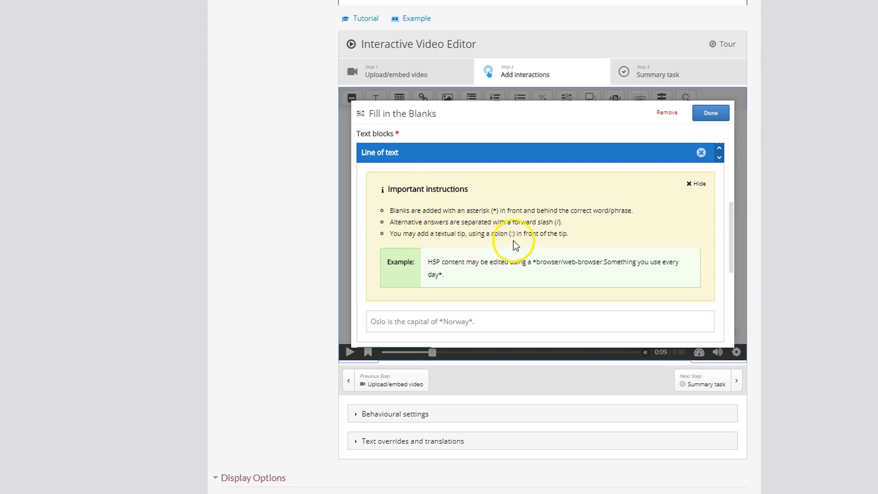
{"action": "left_click", "coordinate": [543, 262]}
{"action": "left_click_drag", "start_coordinate": [543, 261], "coordinate": [603, 261]}
{"action": "left_click", "coordinate": [603, 262]}
Hide the instructions and start the text block with the line "Write a common fraction to describe the following:".
{"action": "left_click", "coordinate": [695, 184]}
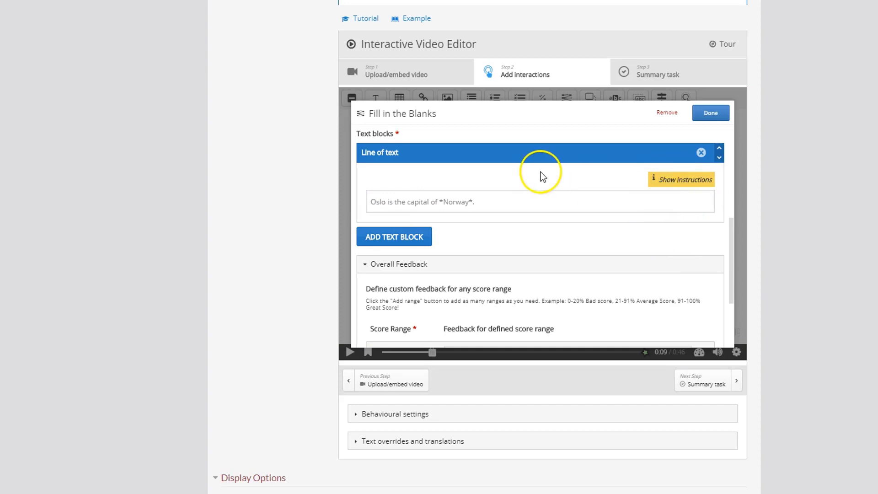
{"action": "left_click", "coordinate": [475, 204]}
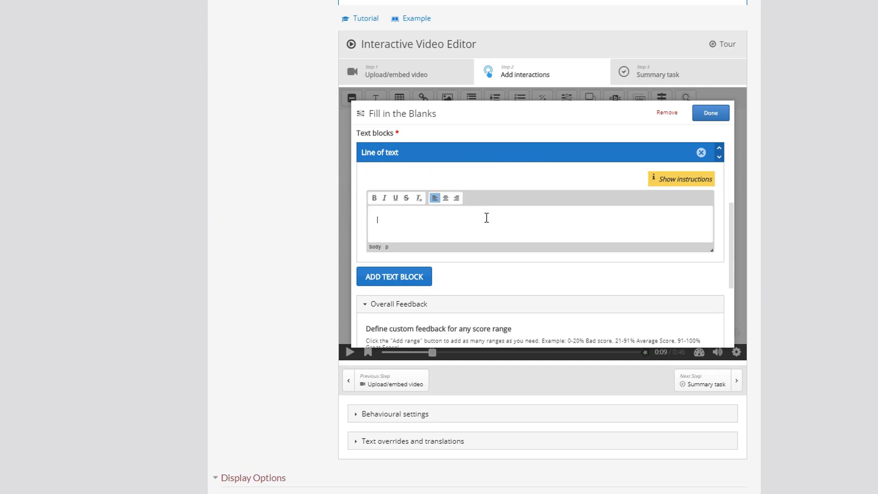
{"action": "type", "text": "Who common fraction to describe the following:"}
{"action": "key", "text": "Return"}
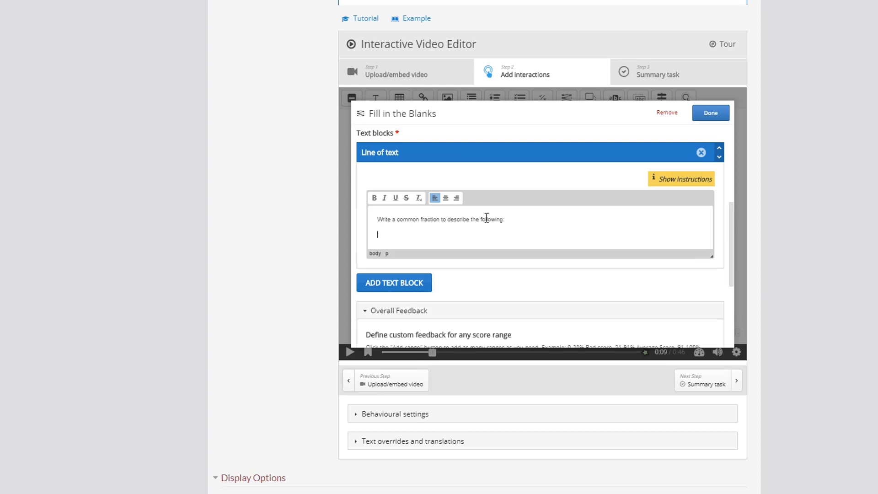
Add the lines "1. The shaded part of the square" and "2. The unshaded part of the square", leaving an empty line between them.
{"action": "type", "text": "1. The shaded part of the square"}
{"action": "key", "text": "Return"}
{"action": "type", "text": "2. "}
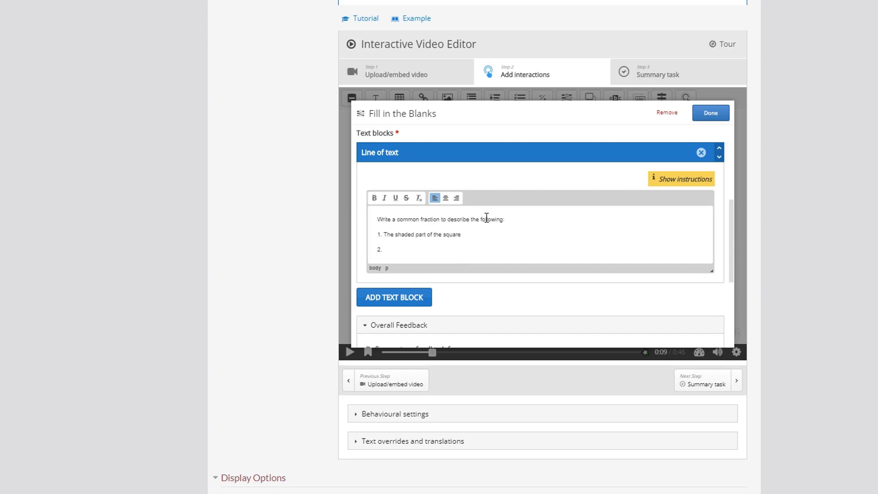
{"action": "type", "text": "The unshaded part of the square"}
{"action": "left_click", "coordinate": [513, 237]}
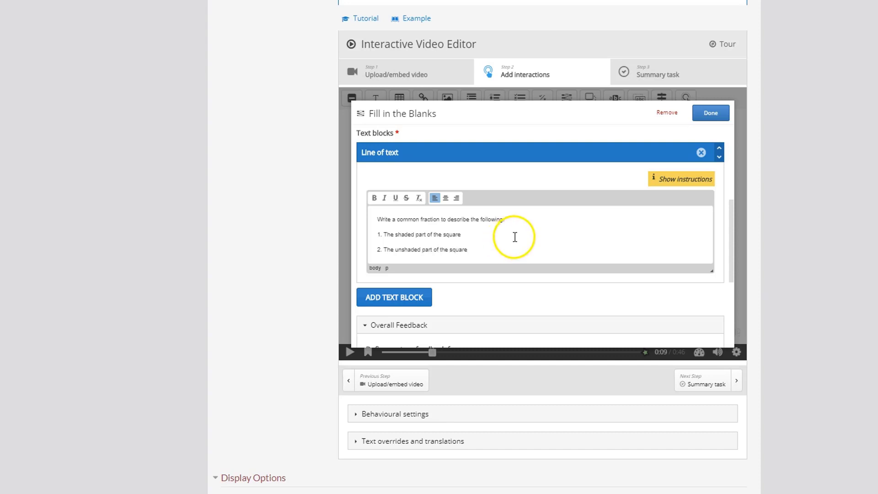
{"action": "key", "text": "Return"}
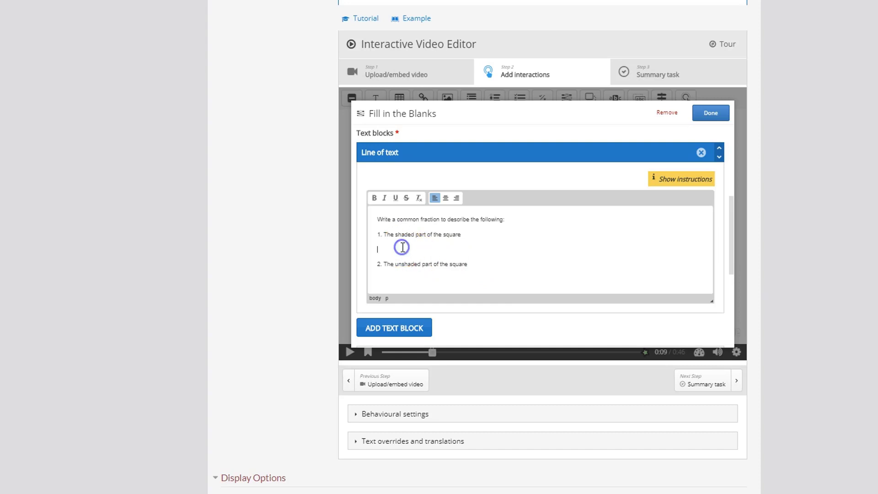
{"action": "left_click", "coordinate": [435, 244]}
Recheck the blank-marking instructions and enter a stacked fraction under item 1: *5*, a line of underscores, and *8*.
{"action": "left_click", "coordinate": [690, 178]}
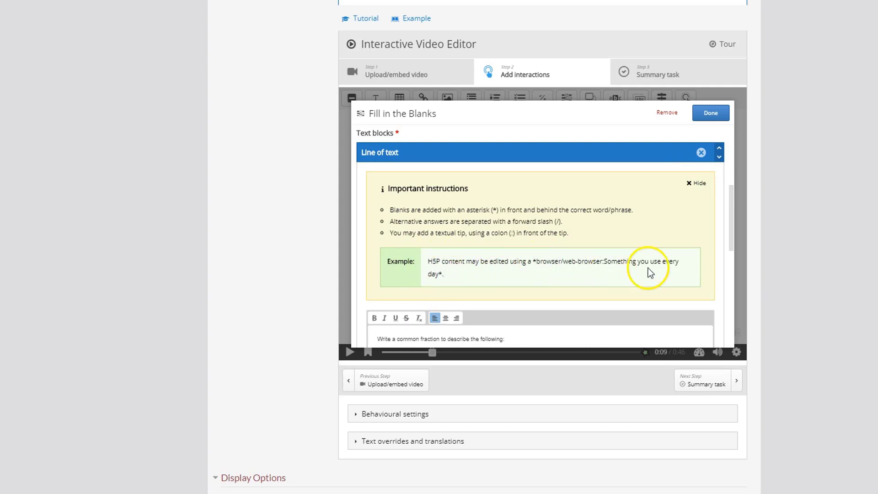
{"action": "left_click", "coordinate": [700, 184]}
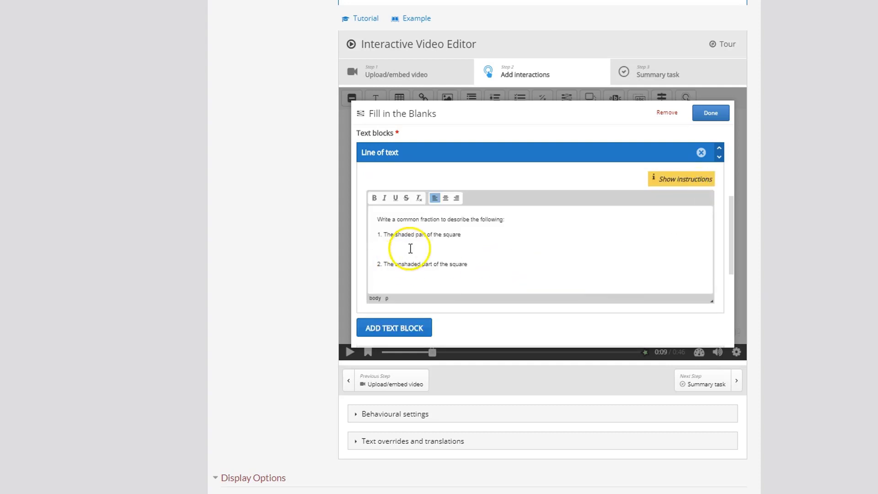
{"action": "left_click", "coordinate": [410, 248]}
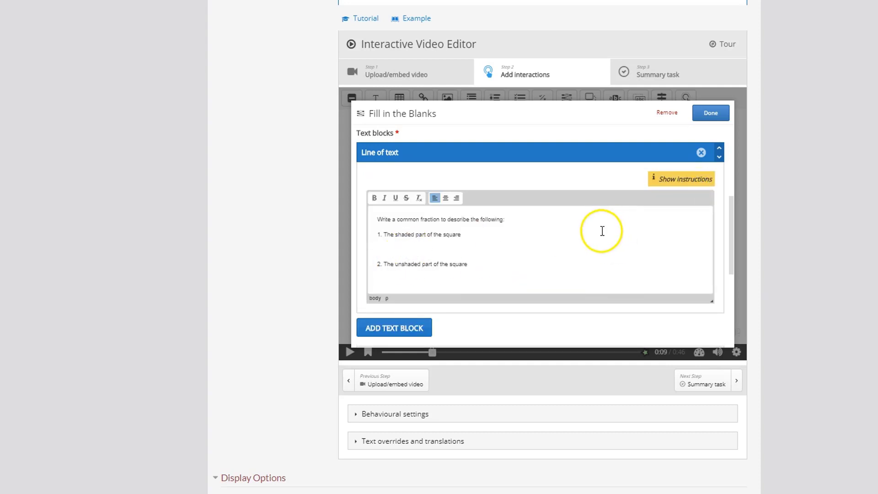
{"action": "left_click", "coordinate": [489, 241]}
{"action": "type", "text": "5"}
{"action": "type", "text": "*"}
{"action": "key", "text": "Return"}
{"action": "type", "text": "______"}
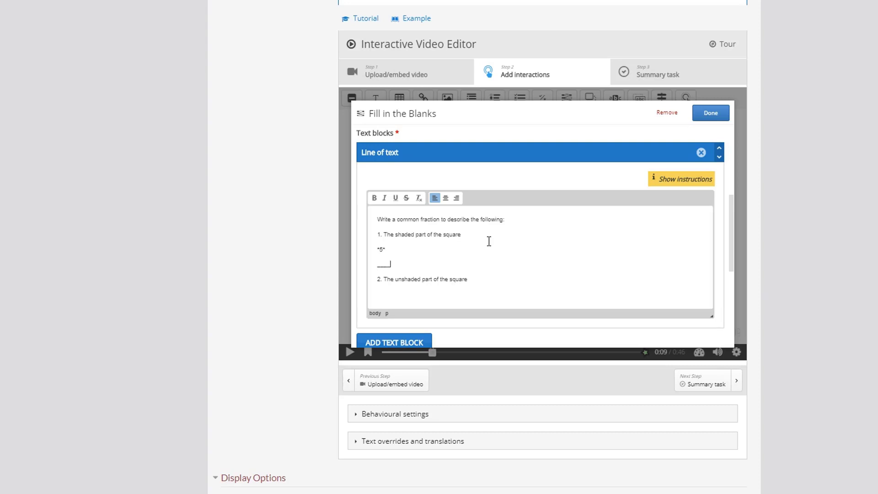
{"action": "key", "text": "Return"}
{"action": "type", "text": "*8*"}
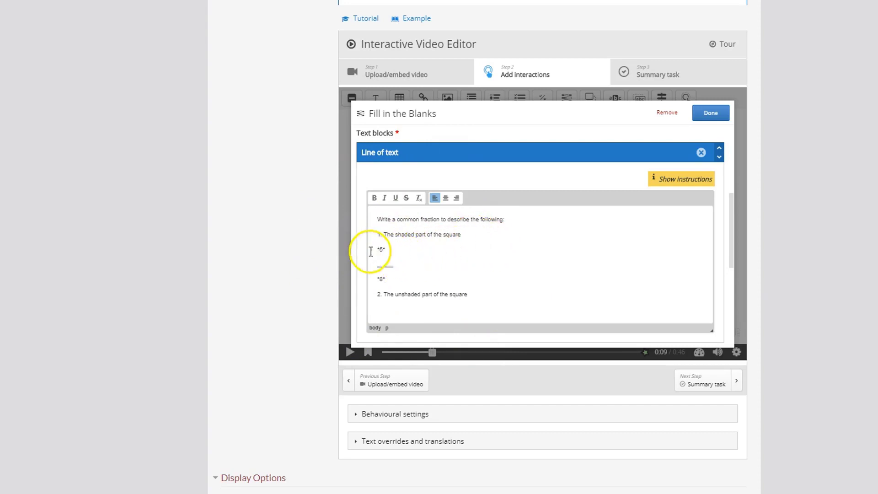
Centre the numerator blank, fraction line and denominator blank under item 1.
{"action": "left_click", "coordinate": [389, 278]}
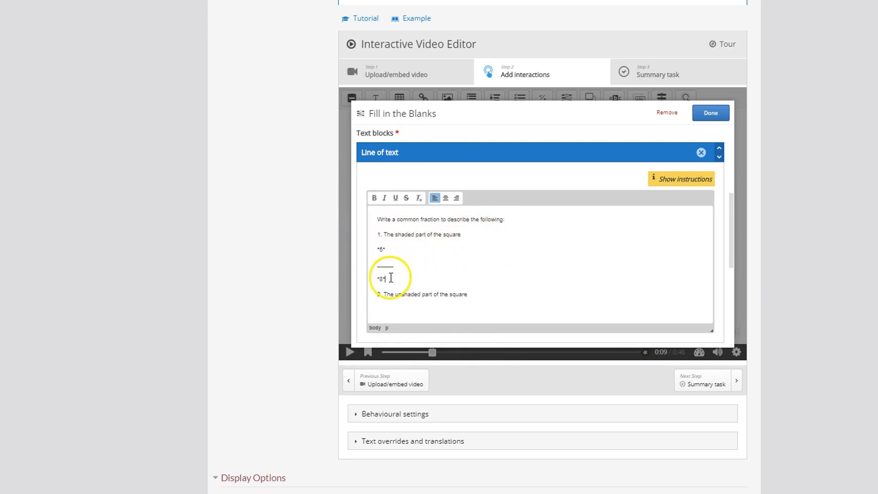
{"action": "left_click", "coordinate": [378, 250]}
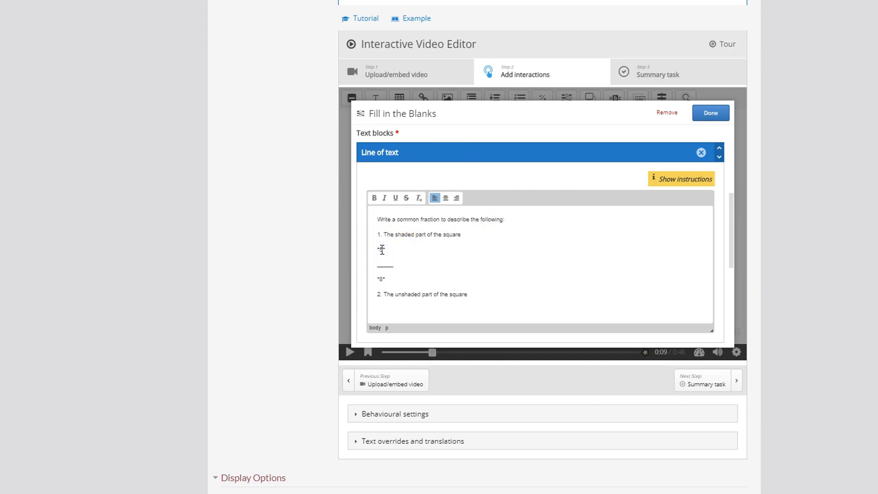
{"action": "left_click", "coordinate": [382, 249]}
{"action": "left_click", "coordinate": [377, 267]}
{"action": "left_click", "coordinate": [394, 264]}
{"action": "triple_click", "coordinate": [396, 265]}
{"action": "left_click", "coordinate": [446, 199]}
{"action": "type", "text": "*"}
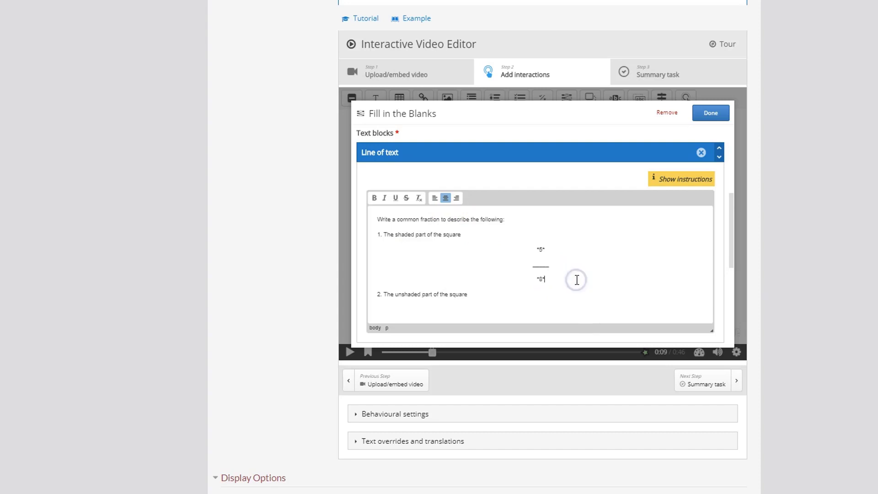
Copy the centred *5* over *8* fraction from item 1 and paste it on new lines below item 2.
{"action": "scroll", "coordinate": [576, 280], "scroll_direction": "down", "scroll_amount": 1}
{"action": "left_click", "coordinate": [506, 235]}
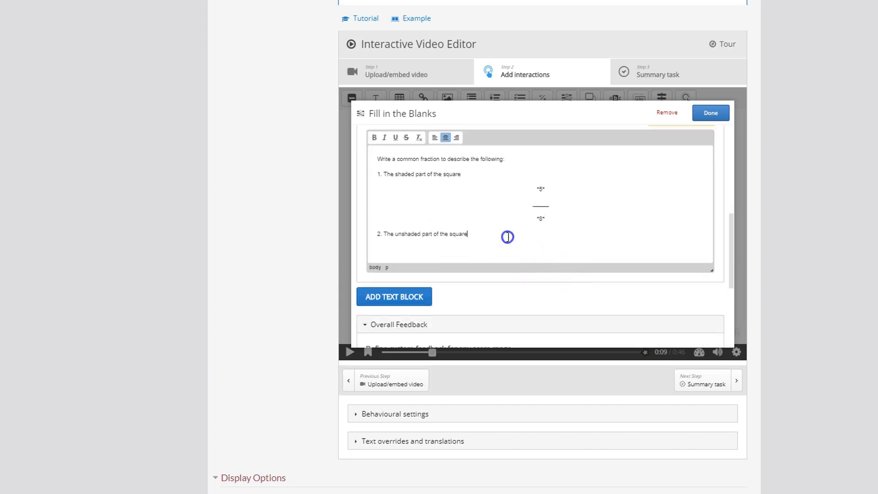
{"action": "left_click", "coordinate": [550, 220]}
{"action": "left_click_drag", "start_coordinate": [550, 220], "coordinate": [529, 191]}
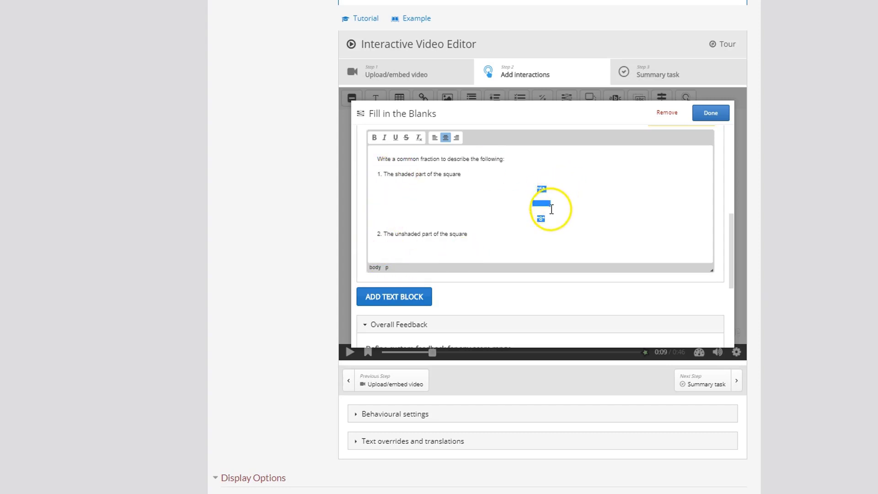
{"action": "left_click_drag", "start_coordinate": [551, 220], "coordinate": [538, 190]}
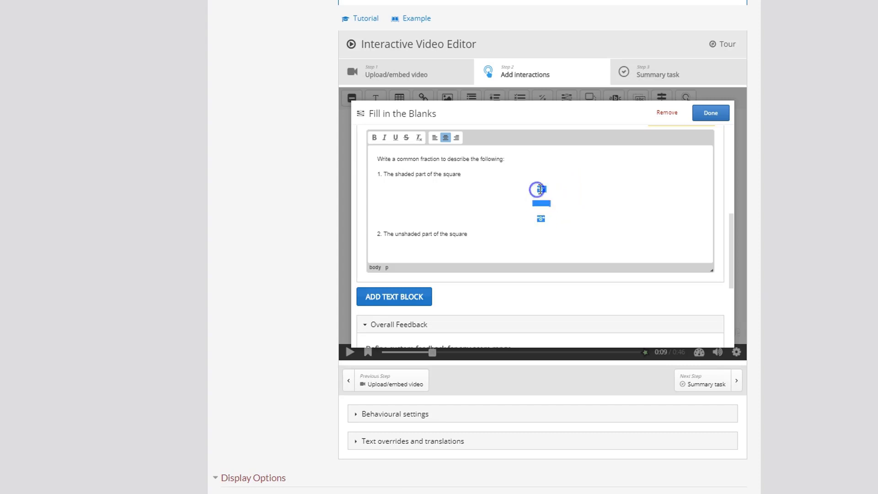
{"action": "left_click", "coordinate": [497, 233]}
{"action": "key", "text": "Return"}
{"action": "type", "text": "*5* ______ *8*"}
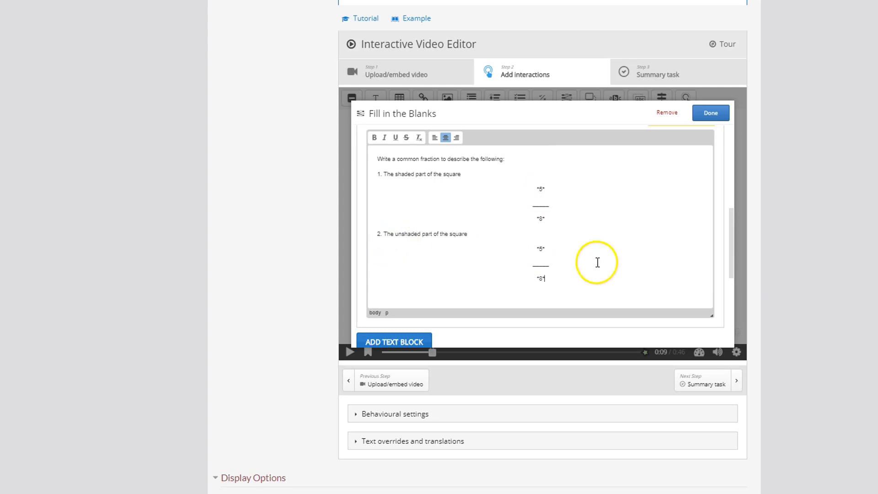
Change the numerator blank under item 2 to *3* and finish editing the Fill in the Blanks interaction.
{"action": "left_click", "coordinate": [540, 249]}
{"action": "scroll", "coordinate": [584, 264], "scroll_direction": "down", "scroll_amount": 4}
{"action": "scroll", "coordinate": [584, 259], "scroll_direction": "up", "scroll_amount": 4}
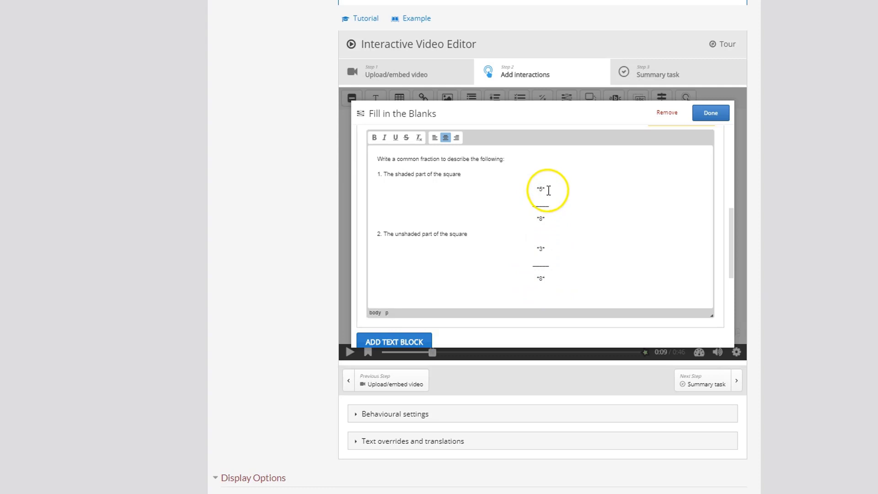
{"action": "left_click", "coordinate": [710, 114]}
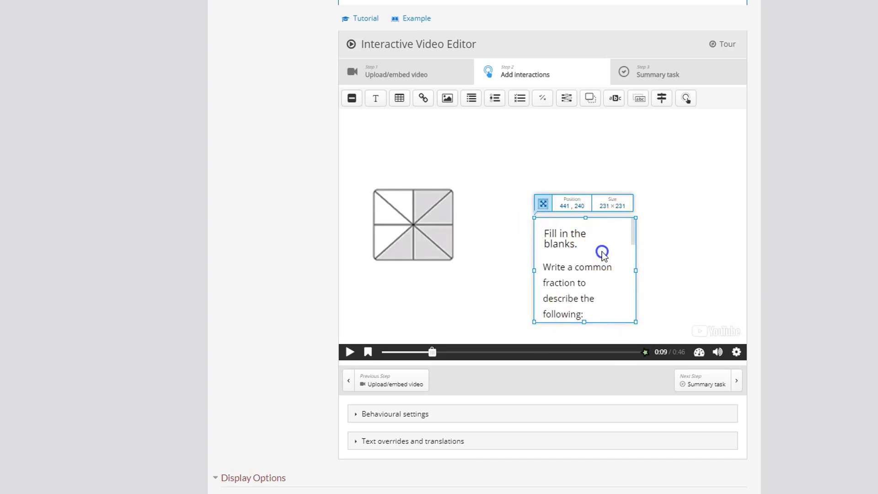
Place the question beside the square at about 290, 10, enlarge it to about 619 × 500, and change its task description to "Fill in the blanks below:".
{"action": "left_click_drag", "start_coordinate": [602, 251], "coordinate": [513, 168]}
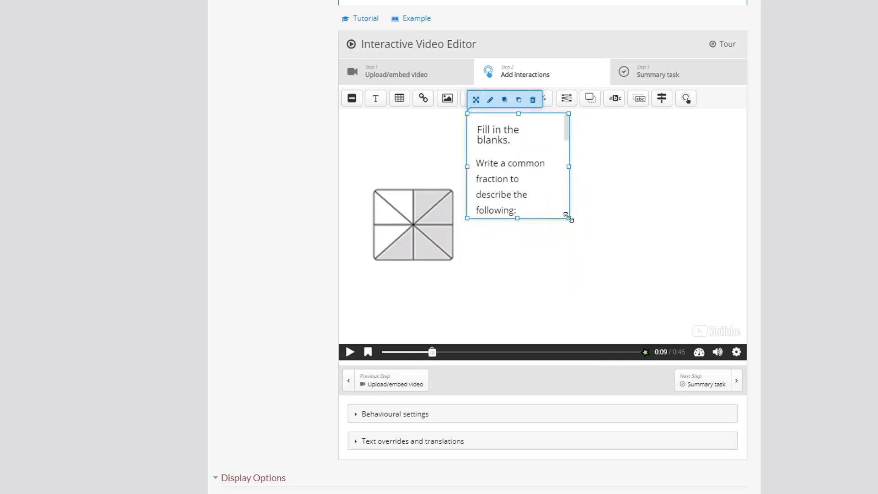
{"action": "left_click_drag", "start_coordinate": [569, 217], "coordinate": [741, 339]}
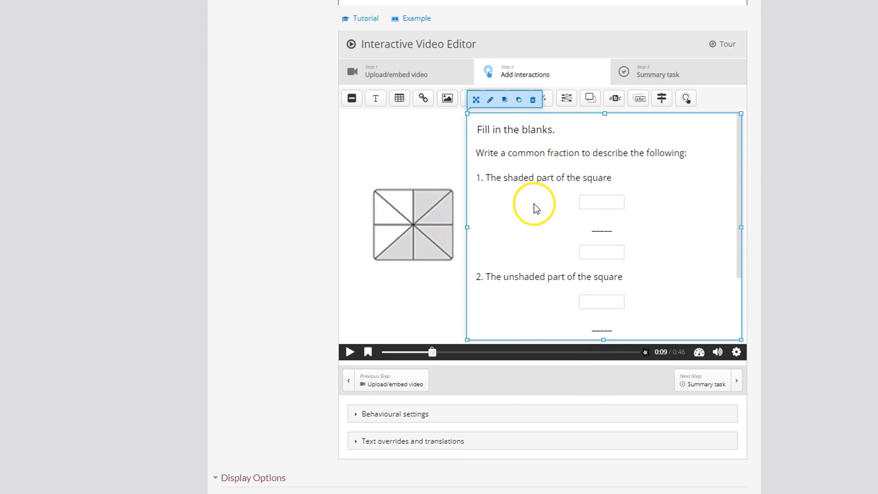
{"action": "double_click", "coordinate": [558, 191]}
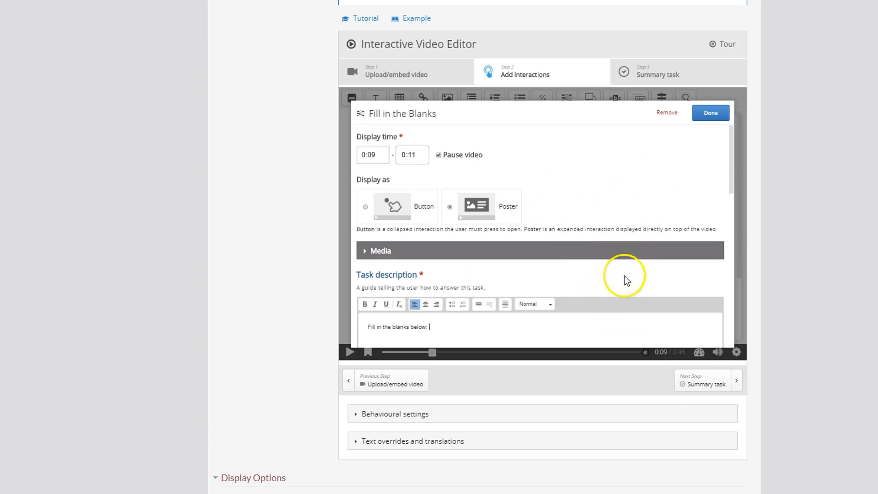
{"action": "left_click", "coordinate": [258, 264]}
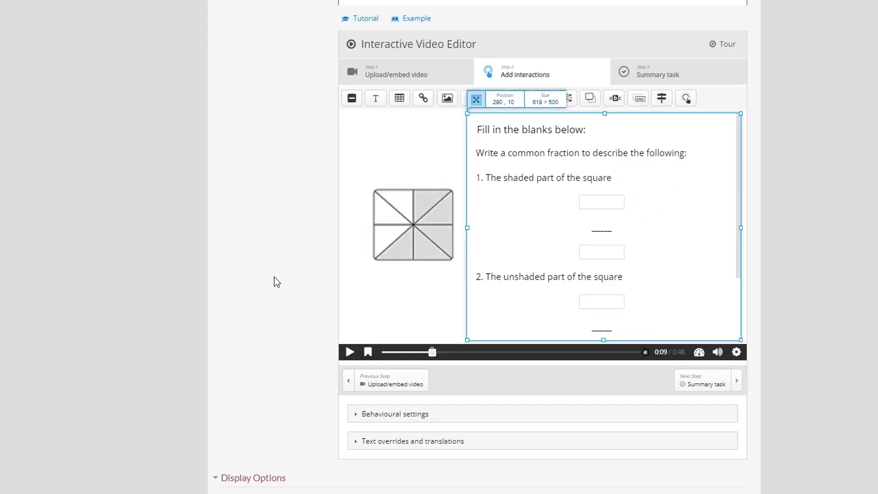
Save the interactive video activity and display it.
{"action": "scroll", "coordinate": [274, 276], "scroll_direction": "down", "scroll_amount": 9}
{"action": "left_click", "coordinate": [531, 456]}
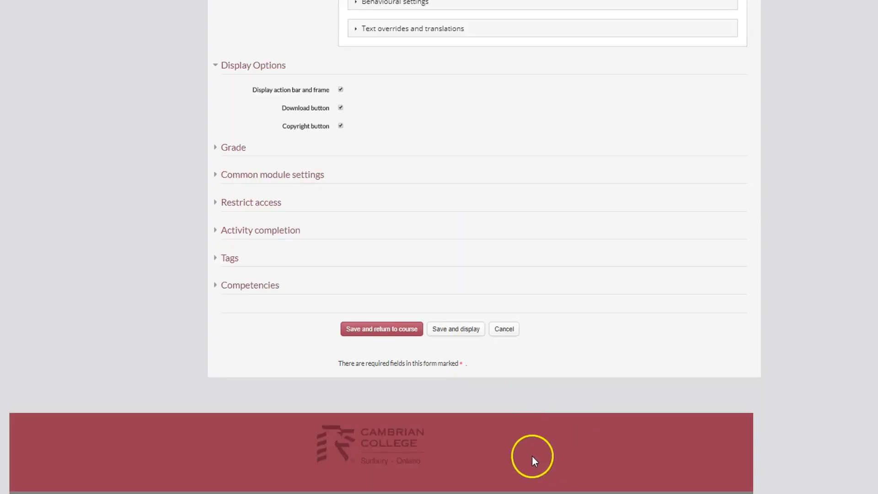
{"action": "scroll", "coordinate": [633, 266], "scroll_direction": "up", "scroll_amount": 6}
{"action": "scroll", "coordinate": [607, 275], "scroll_direction": "down", "scroll_amount": 6}
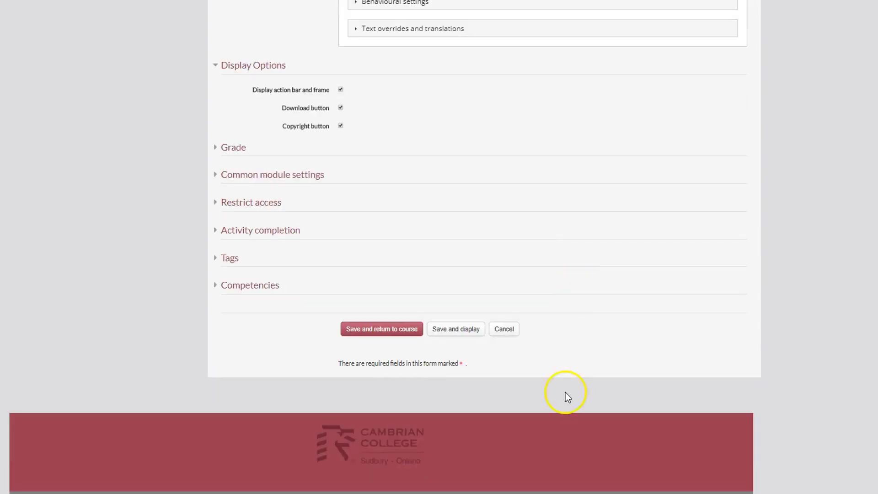
{"action": "left_click", "coordinate": [456, 332]}
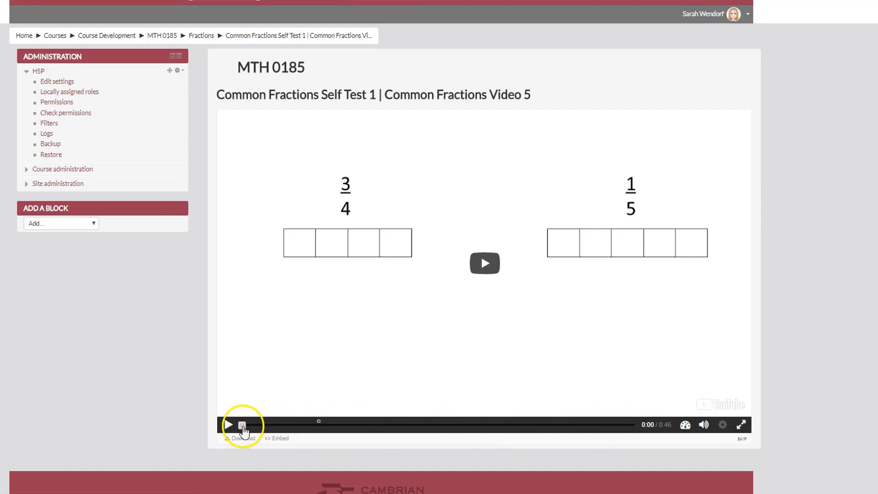
Move playback to the interaction at 0:09 and answer the shaded part of the square with 5 over 8.
{"action": "left_click_drag", "start_coordinate": [243, 426], "coordinate": [321, 426]}
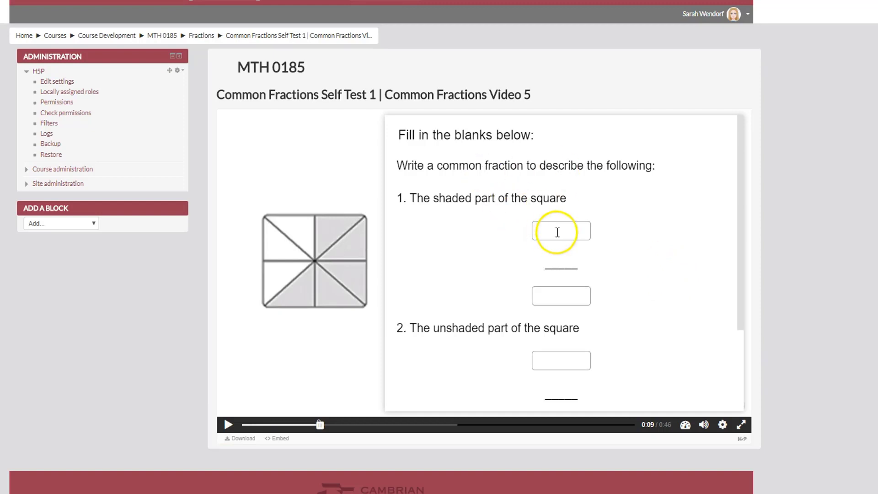
{"action": "left_click", "coordinate": [572, 230]}
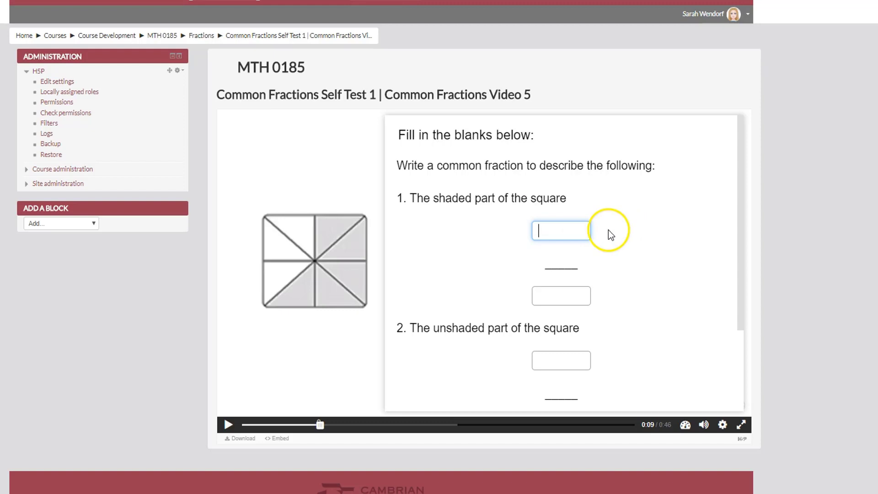
{"action": "type", "text": "5"}
{"action": "left_click", "coordinate": [571, 297]}
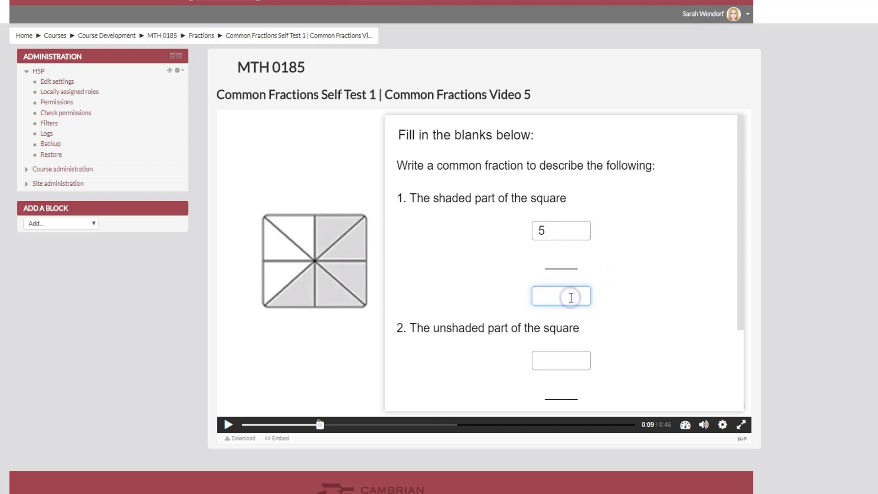
{"action": "type", "text": "8"}
Answer the unshaded part of the square with 3 over 8 and check the answers.
{"action": "scroll", "coordinate": [632, 315], "scroll_direction": "down", "scroll_amount": 2}
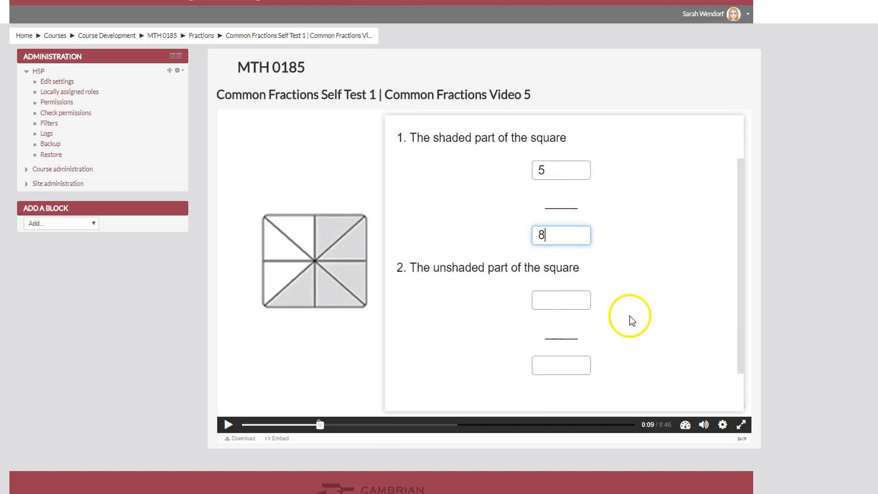
{"action": "scroll", "coordinate": [617, 270], "scroll_direction": "down", "scroll_amount": 1}
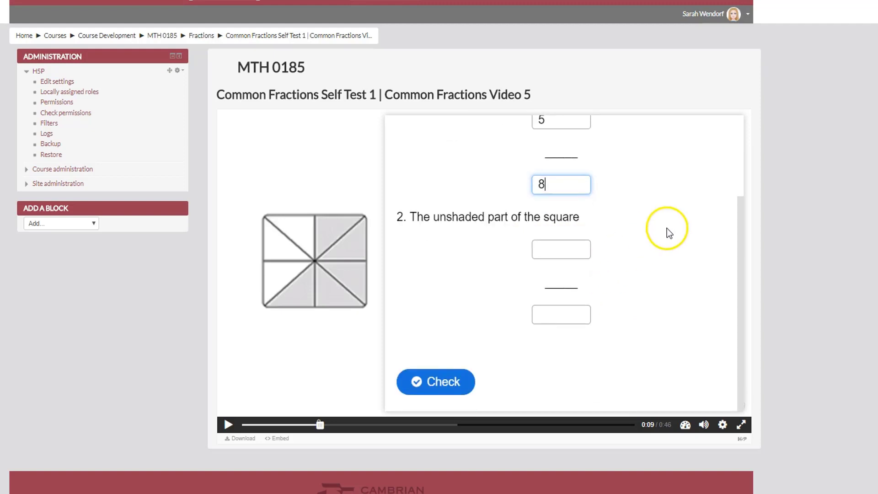
{"action": "left_click", "coordinate": [558, 250]}
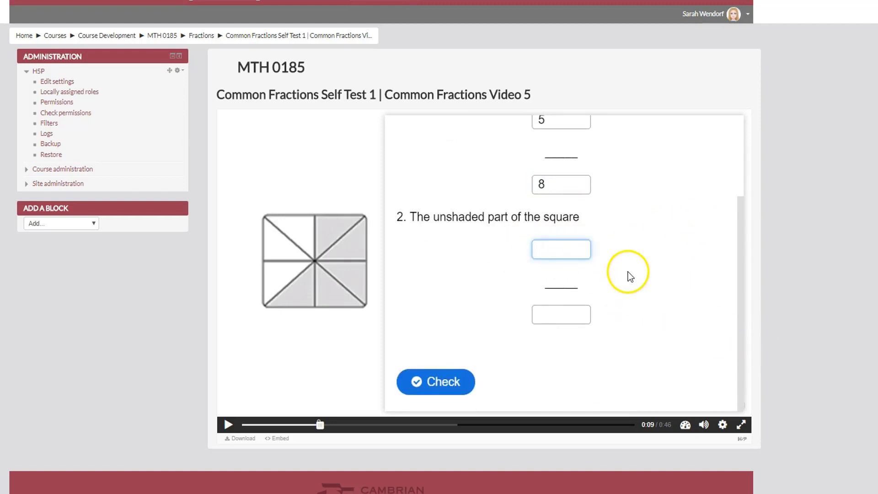
{"action": "type", "text": "3"}
{"action": "left_click", "coordinate": [549, 314]}
{"action": "type", "text": "8"}
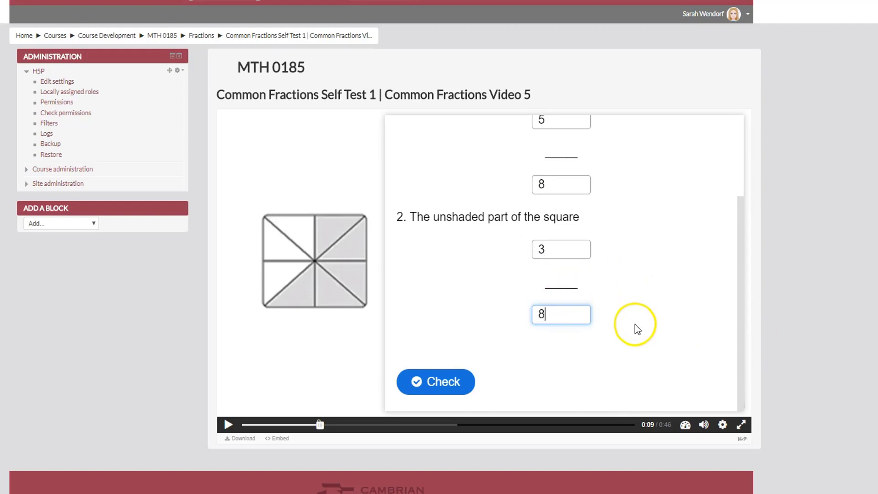
{"action": "left_click", "coordinate": [442, 381]}
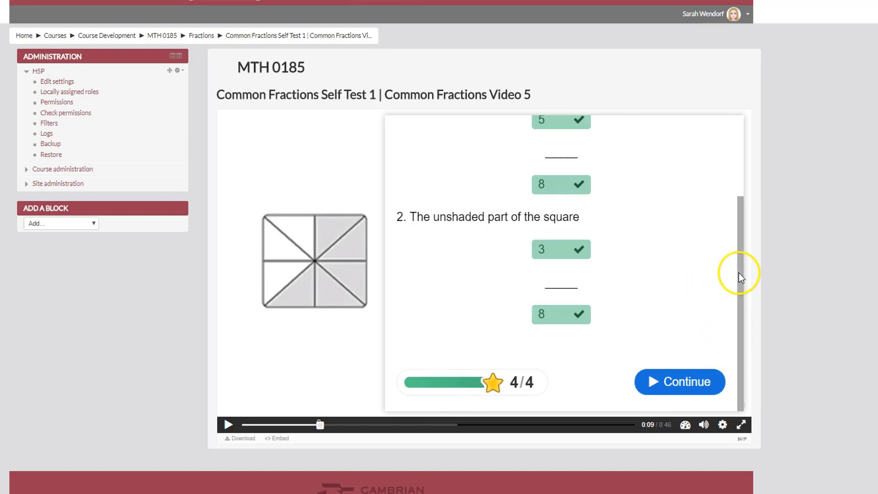
Return to the Fractions section and open the settings of Common Fractions Self Test 1 at its interactive video editor.
{"action": "mouse_move", "coordinate": [739, 273]}
{"action": "left_mouse_down"}
{"action": "mouse_move", "coordinate": [733, 190]}
{"action": "mouse_move", "coordinate": [732, 285]}
{"action": "left_mouse_up"}
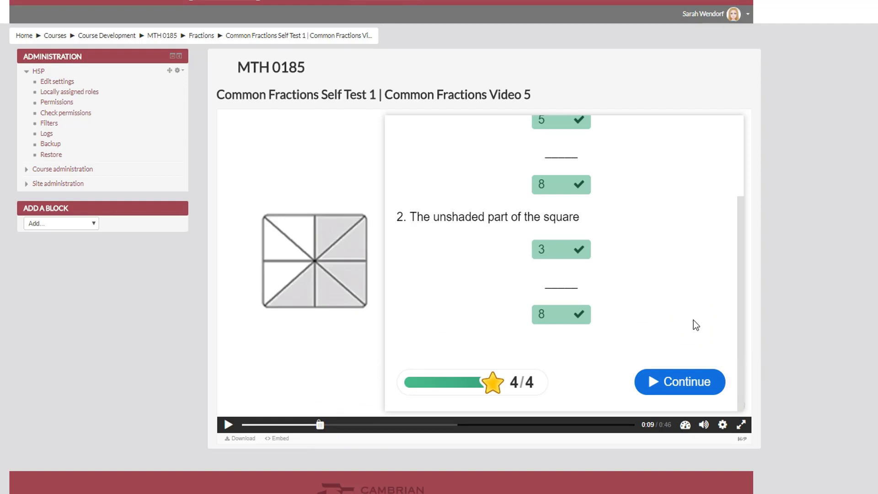
{"action": "left_click_drag", "start_coordinate": [743, 317], "coordinate": [743, 350]}
{"action": "left_click", "coordinate": [204, 40]}
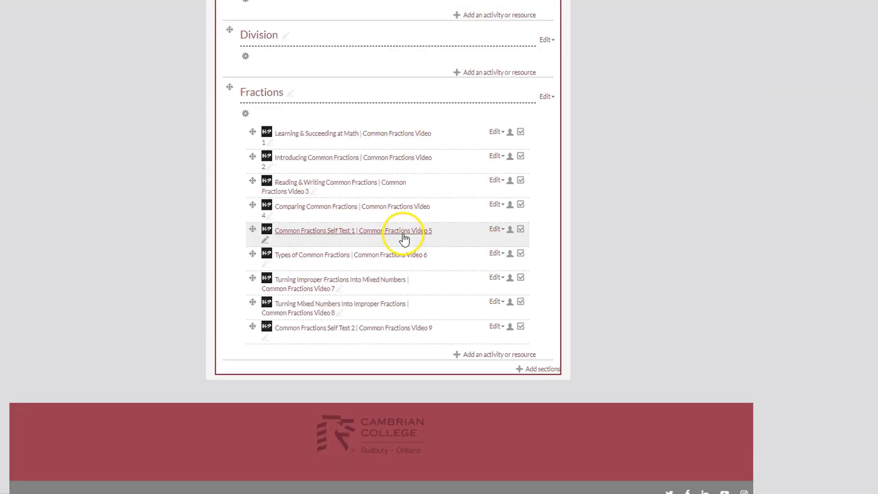
{"action": "left_click", "coordinate": [496, 229]}
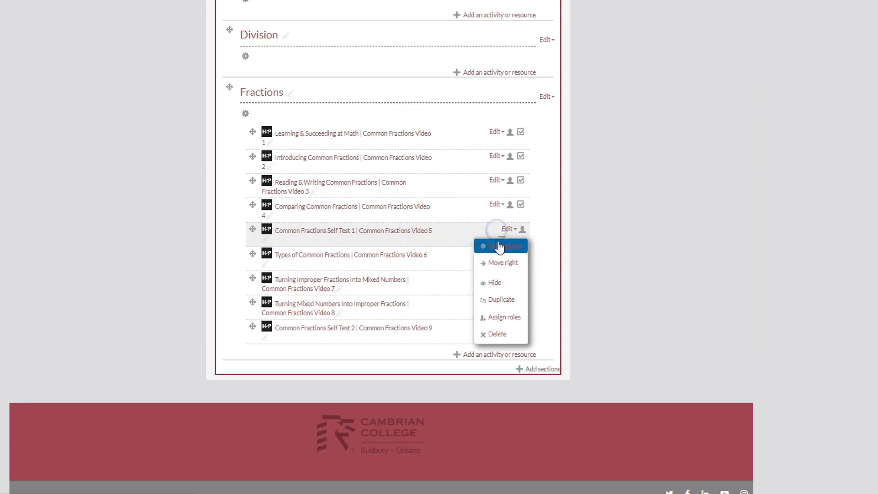
{"action": "left_click", "coordinate": [498, 243]}
{"action": "scroll", "coordinate": [574, 375], "scroll_direction": "down", "scroll_amount": 7}
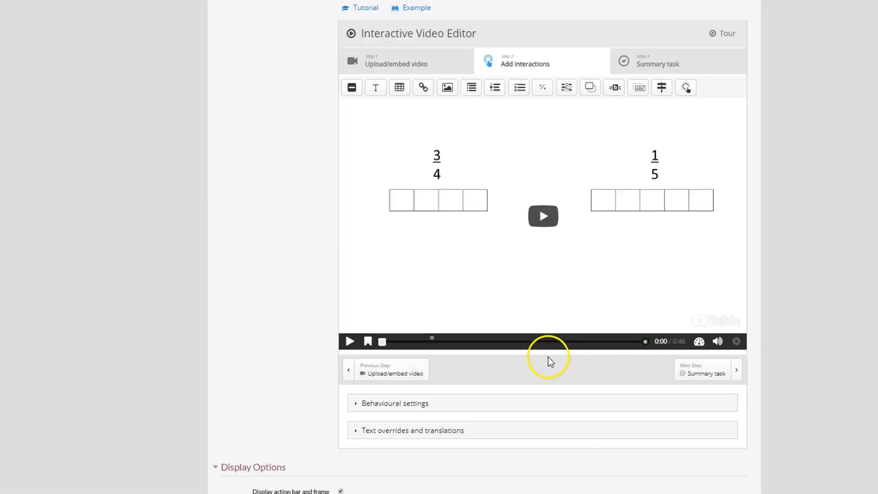
Play and scrub the video between the square question at 0:09 and the circle at 0:13 to examine where the scene changes.
{"action": "left_click", "coordinate": [433, 342]}
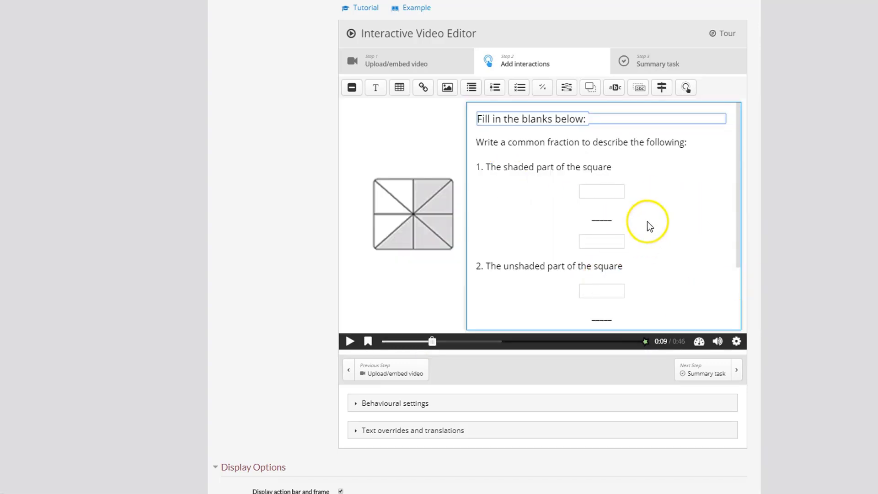
{"action": "scroll", "coordinate": [657, 208], "scroll_direction": "up", "scroll_amount": 1}
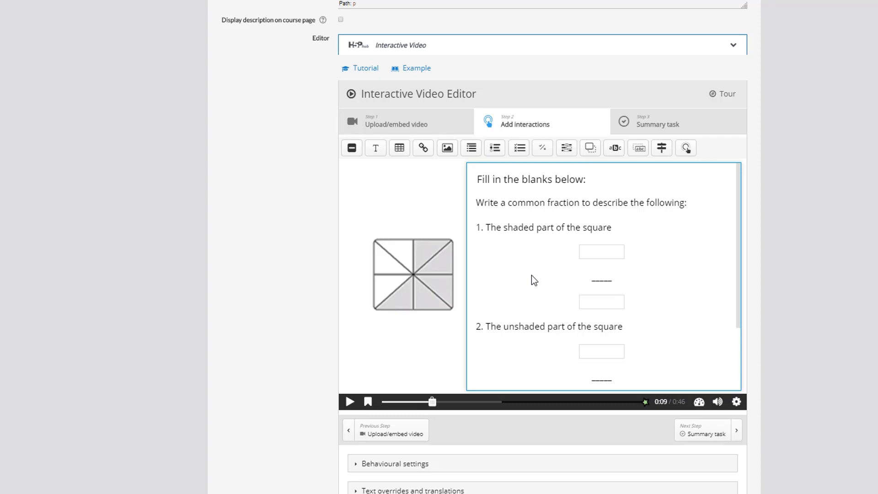
{"action": "left_click_drag", "start_coordinate": [432, 402], "coordinate": [428, 402]}
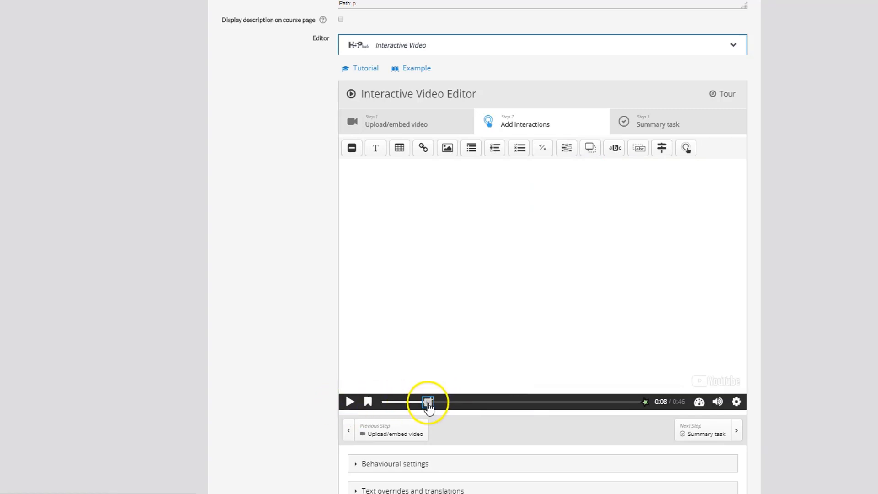
{"action": "left_click", "coordinate": [350, 402]}
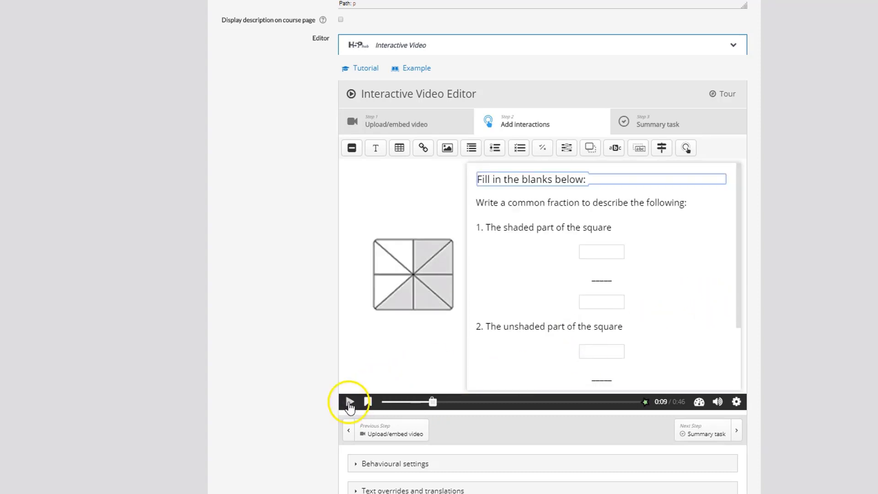
{"action": "left_click", "coordinate": [350, 403]}
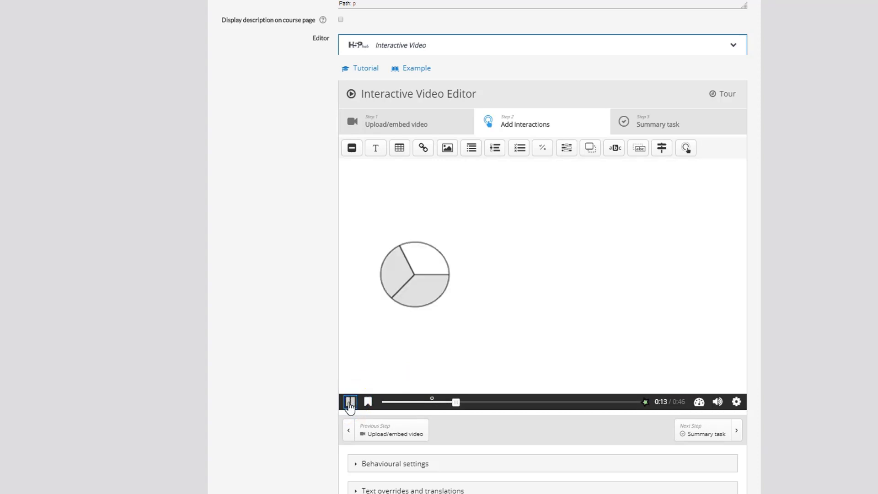
{"action": "left_click", "coordinate": [350, 403]}
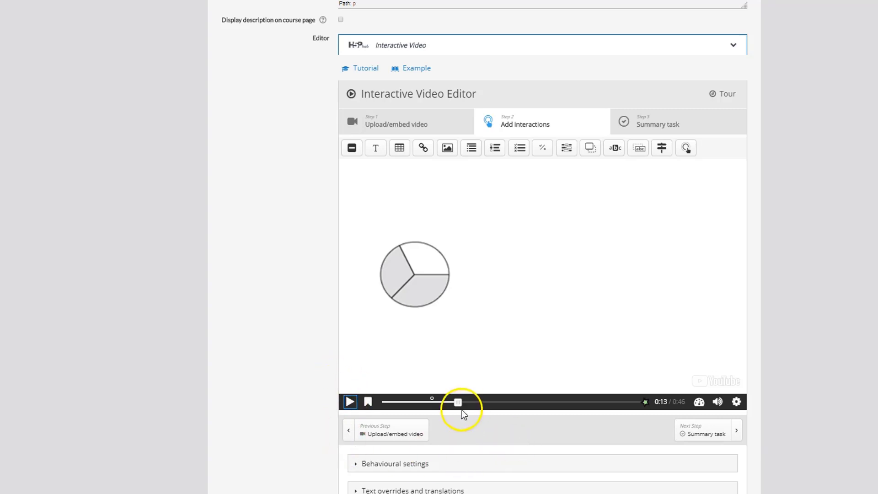
{"action": "left_click_drag", "start_coordinate": [462, 409], "coordinate": [455, 407]}
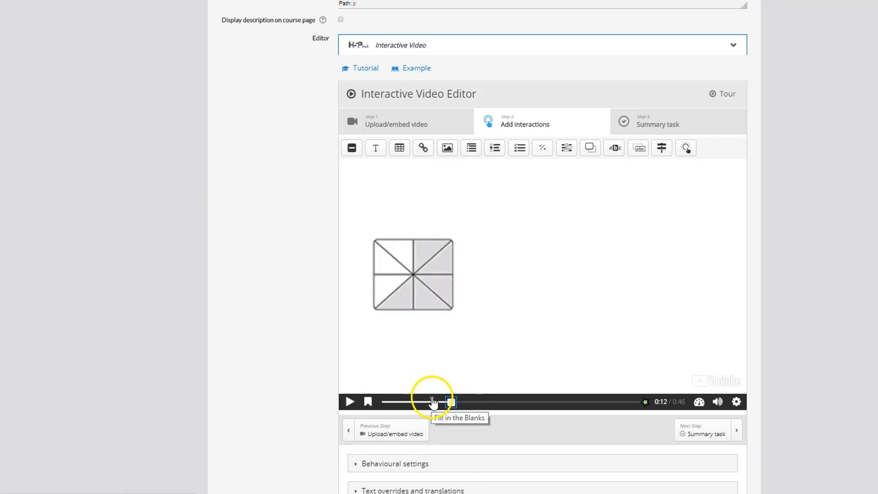
{"action": "left_click", "coordinate": [433, 403]}
{"action": "left_click_drag", "start_coordinate": [433, 403], "coordinate": [413, 405]}
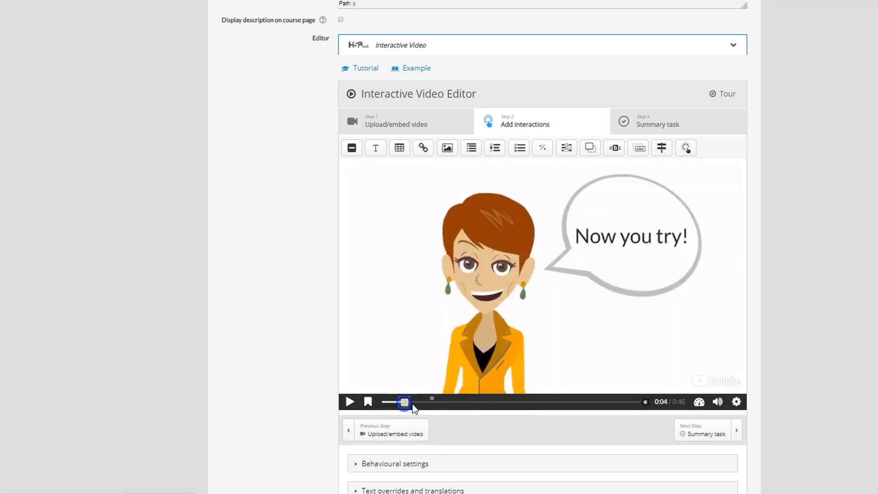
{"action": "left_click", "coordinate": [433, 402]}
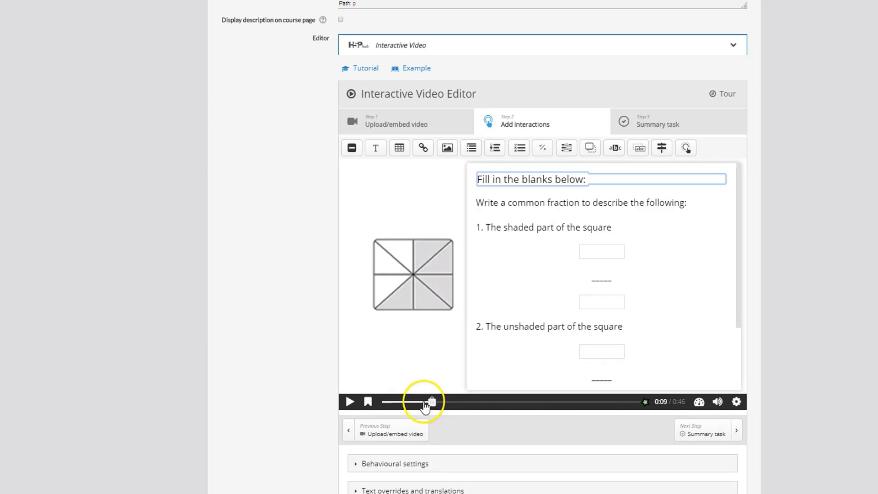
{"action": "left_click_drag", "start_coordinate": [433, 405], "coordinate": [457, 407]}
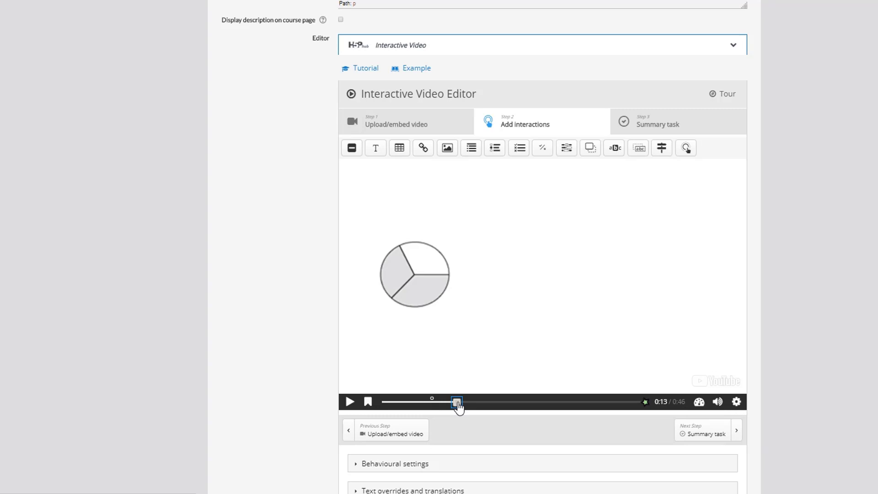
{"action": "left_click_drag", "start_coordinate": [458, 406], "coordinate": [418, 406]}
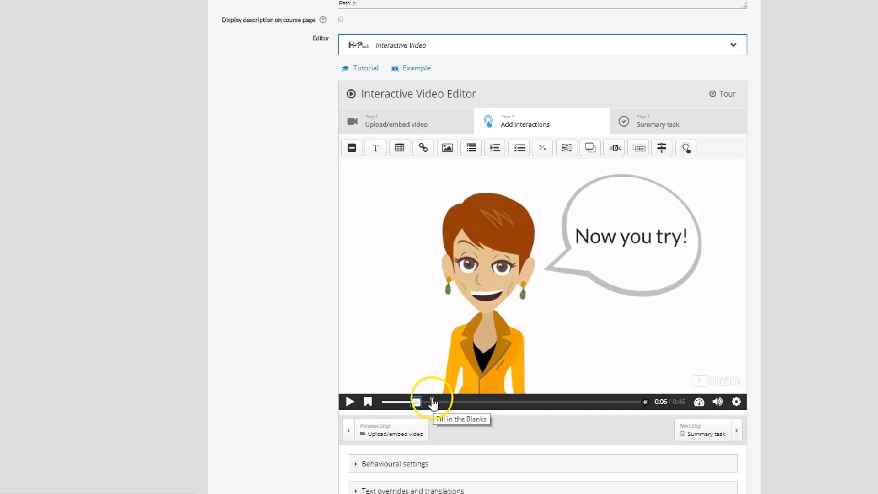
Copy the Fill in the Blanks question from the square at 0:09 and paste it beside the circle at 0:13.
{"action": "left_click", "coordinate": [432, 402]}
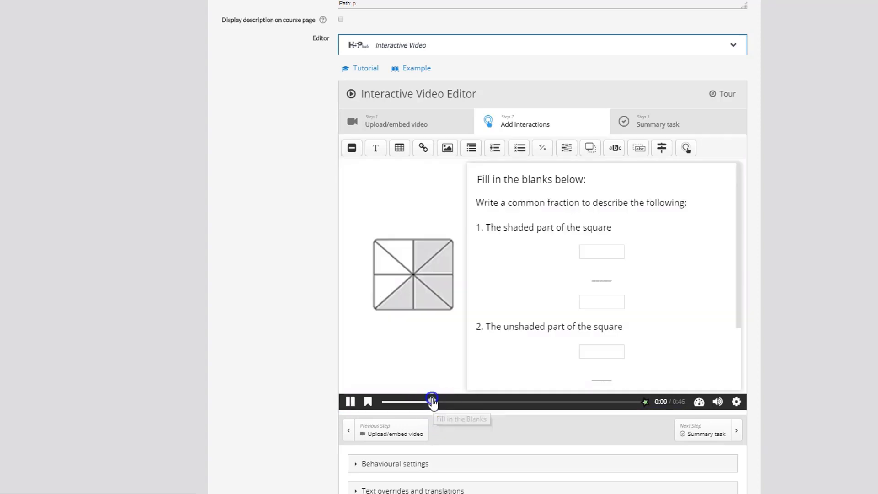
{"action": "left_click", "coordinate": [525, 272]}
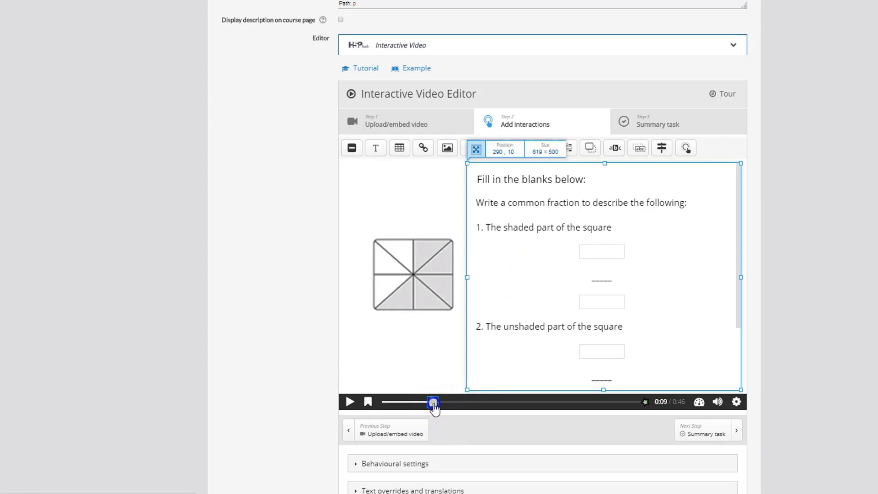
{"action": "left_click_drag", "start_coordinate": [434, 407], "coordinate": [457, 409]}
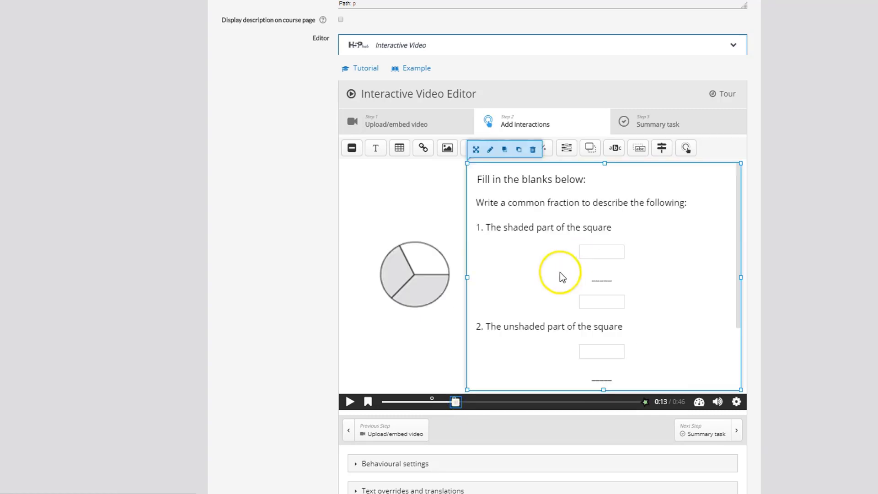
{"action": "left_click_drag", "start_coordinate": [457, 402], "coordinate": [464, 406]}
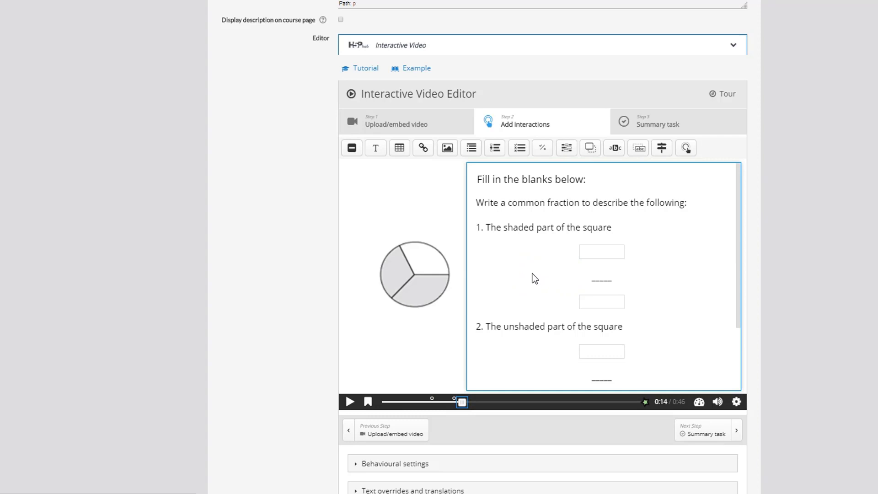
Adapt the copied question's answers to the circle, and save and display the activity.
{"action": "double_click", "coordinate": [542, 247]}
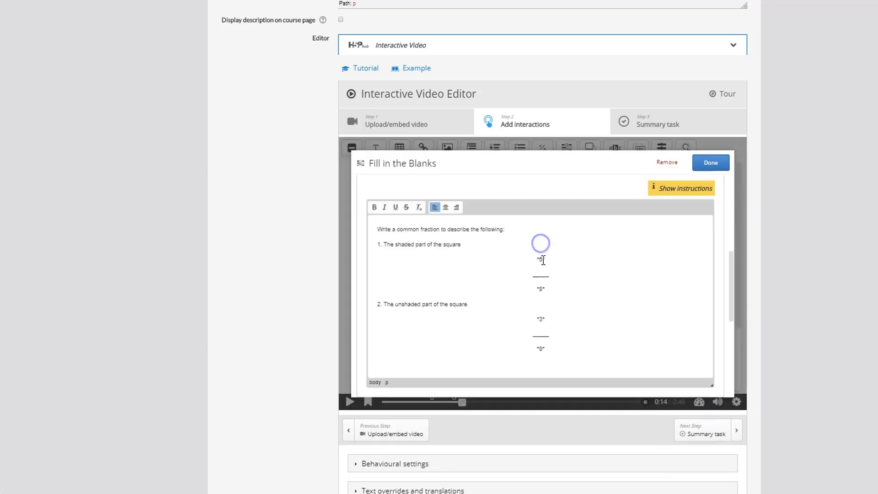
{"action": "double_click", "coordinate": [541, 258]}
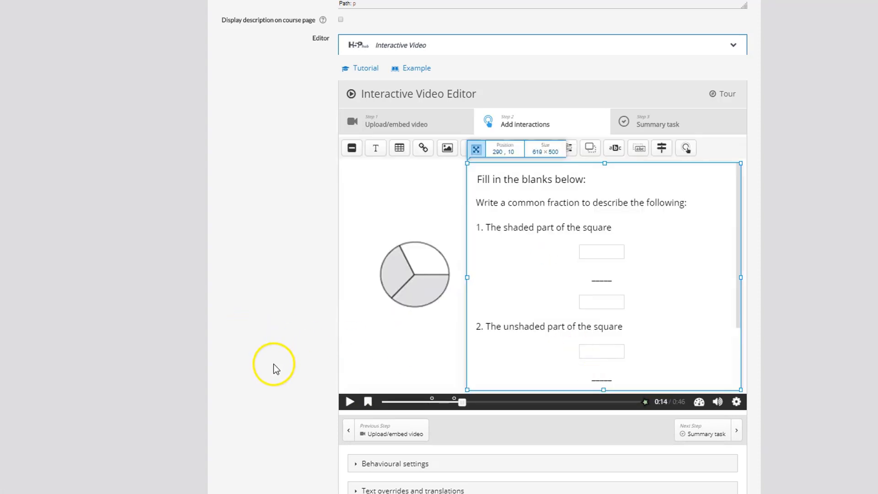
{"action": "scroll", "coordinate": [277, 366], "scroll_direction": "down", "scroll_amount": 2}
{"action": "scroll", "coordinate": [277, 366], "scroll_direction": "down", "scroll_amount": 9}
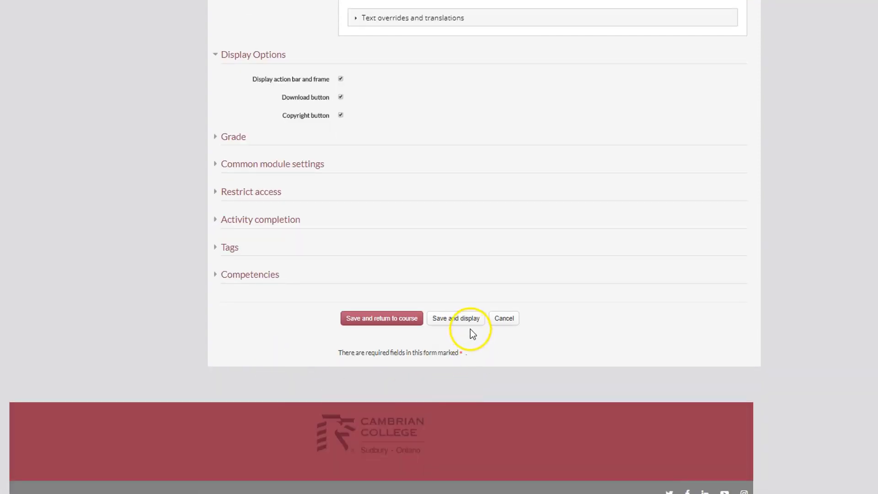
{"action": "left_click", "coordinate": [470, 322]}
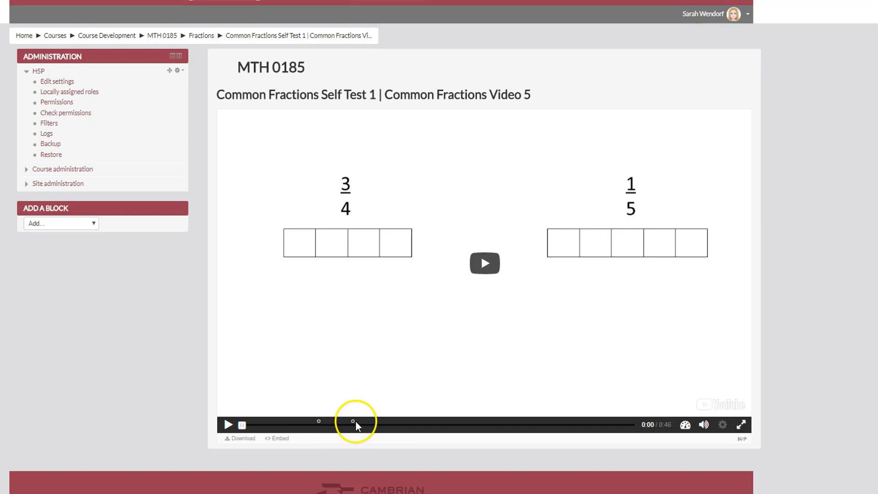
Play the video to the square question, check it with all blanks empty, and continue to the circle question.
{"action": "left_click_drag", "start_coordinate": [241, 425], "coordinate": [309, 432]}
{"action": "left_click", "coordinate": [228, 428]}
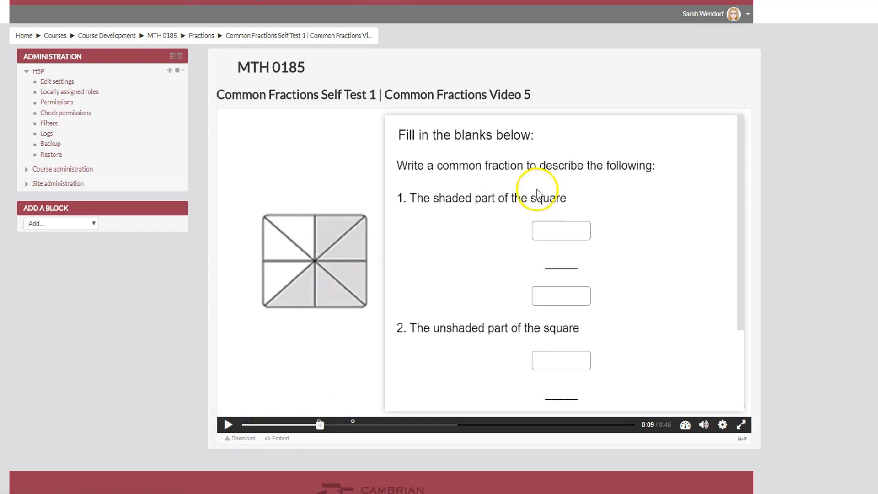
{"action": "scroll", "coordinate": [572, 230], "scroll_direction": "down", "scroll_amount": 3}
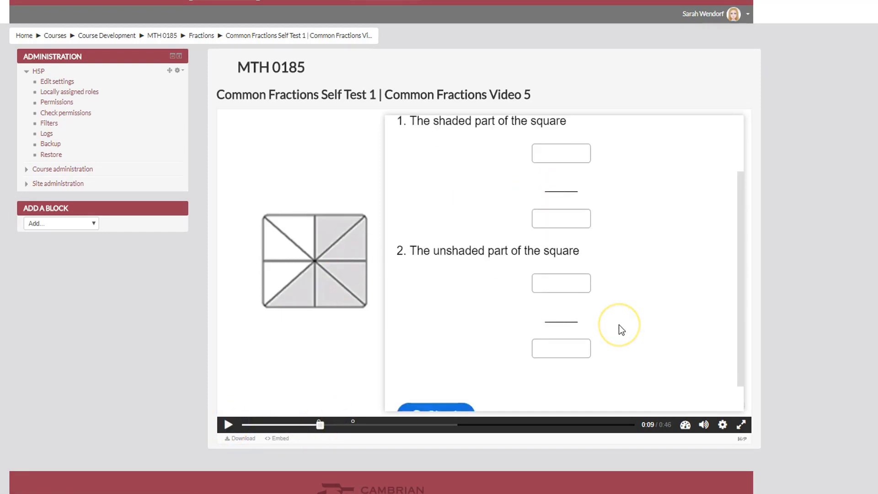
{"action": "left_click", "coordinate": [447, 380]}
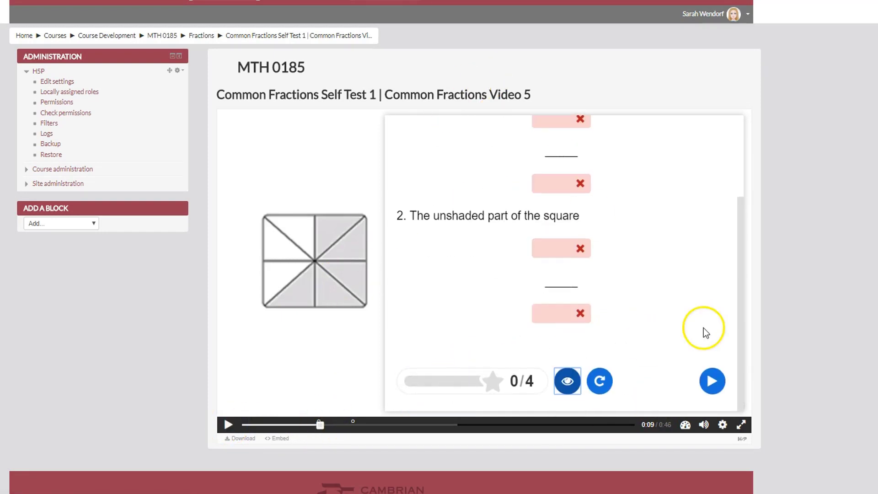
{"action": "left_click_drag", "start_coordinate": [741, 287], "coordinate": [742, 311]}
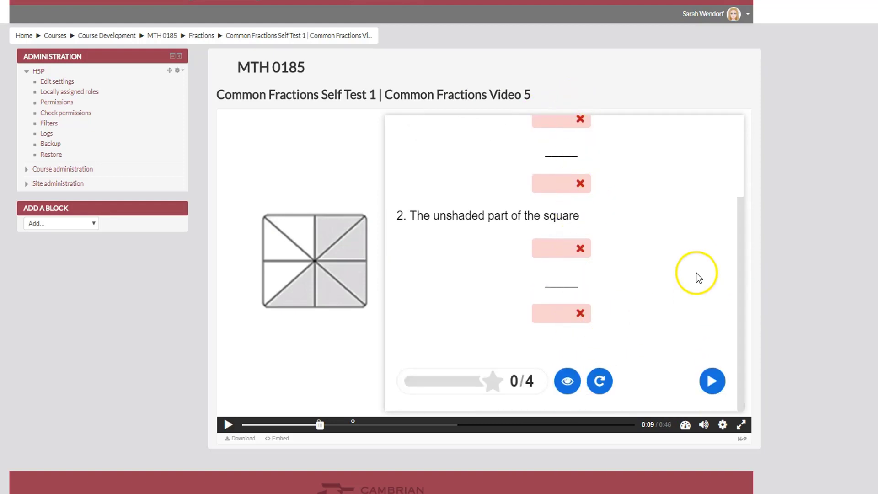
{"action": "left_click", "coordinate": [715, 382]}
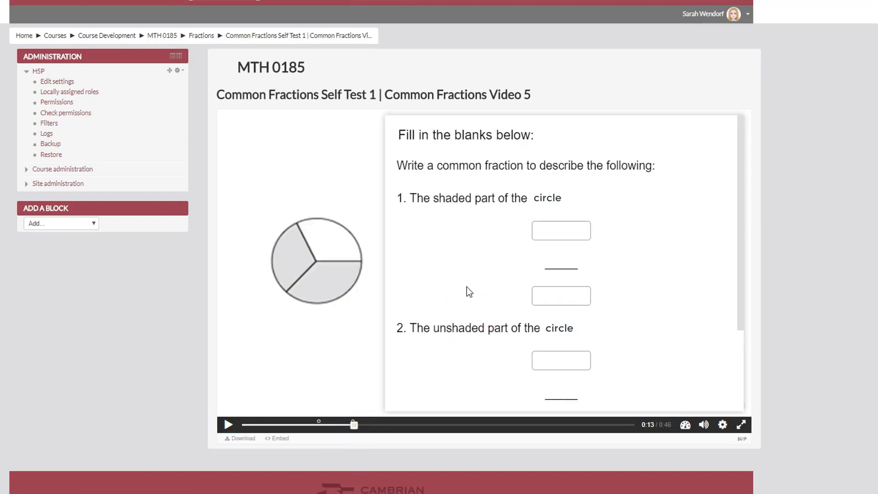
Answer the shaded part of the circle with 2 over 3.
{"action": "left_click", "coordinate": [567, 230]}
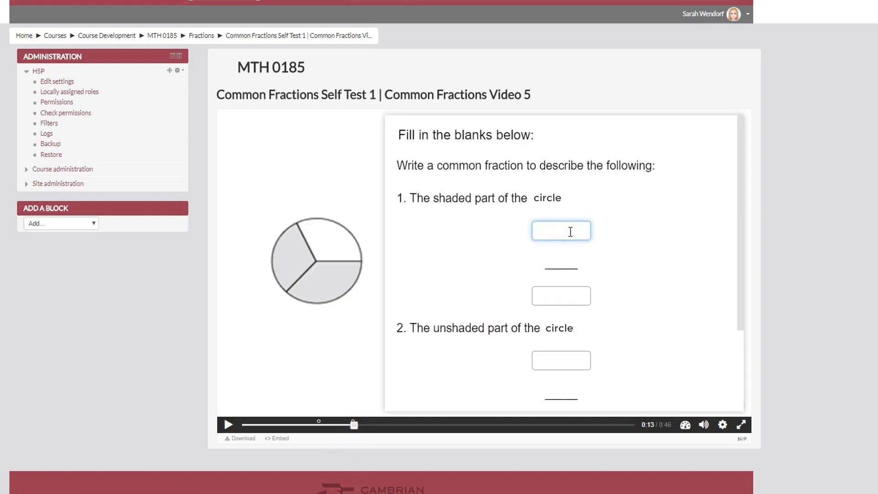
{"action": "type", "text": "2"}
{"action": "left_click", "coordinate": [563, 294]}
{"action": "type", "text": "3"}
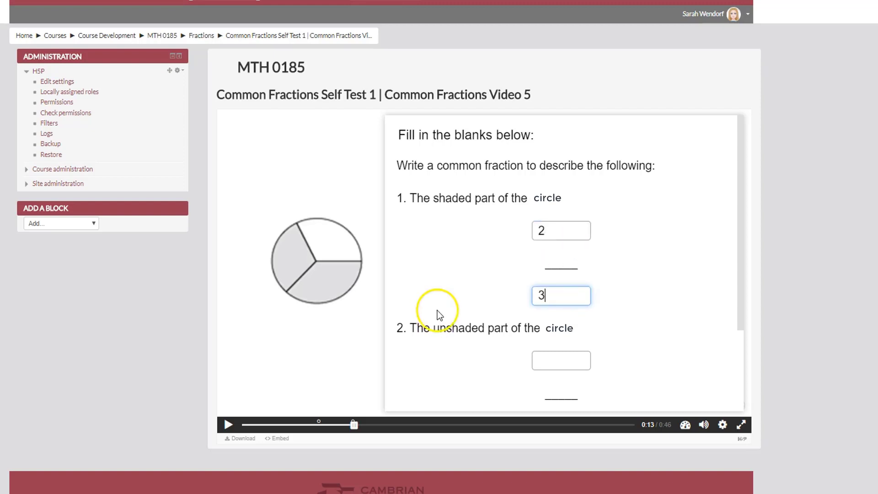
Answer the unshaded part of the circle with 1 over 3 and check the answers.
{"action": "scroll", "coordinate": [458, 300], "scroll_direction": "down", "scroll_amount": 3}
{"action": "left_click", "coordinate": [568, 249]}
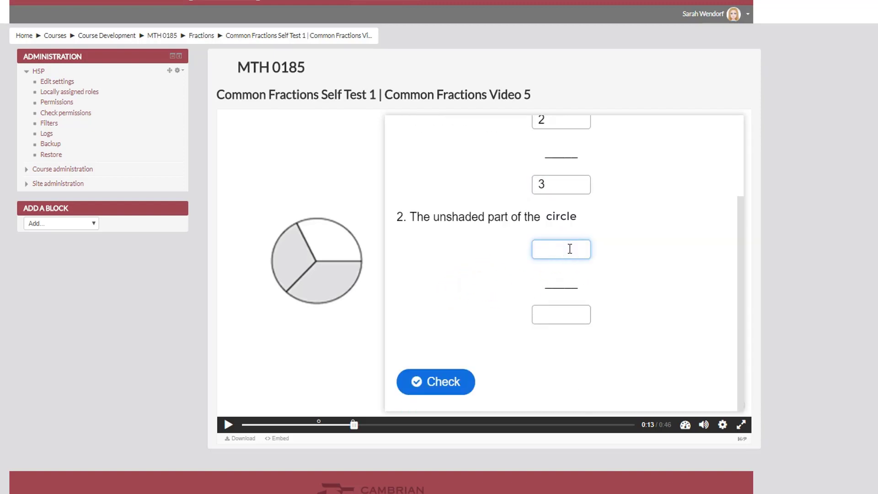
{"action": "type", "text": "1"}
{"action": "left_click", "coordinate": [559, 315]}
{"action": "type", "text": "3"}
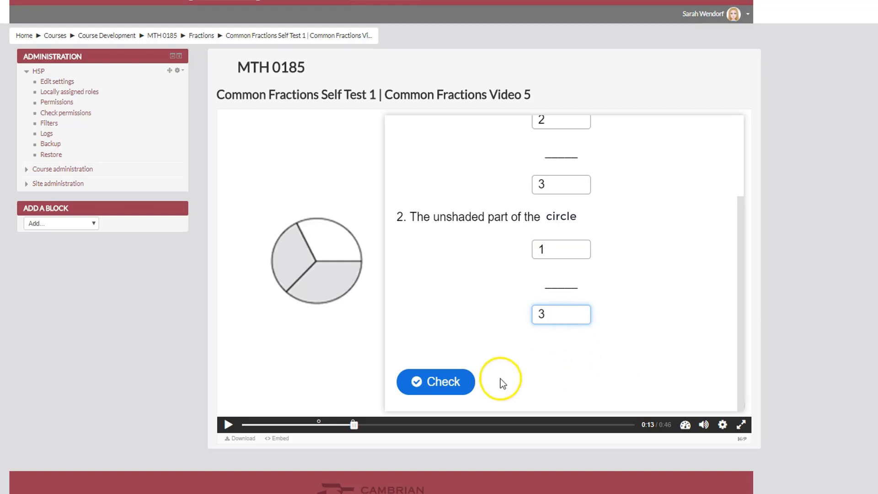
{"action": "left_click", "coordinate": [448, 384]}
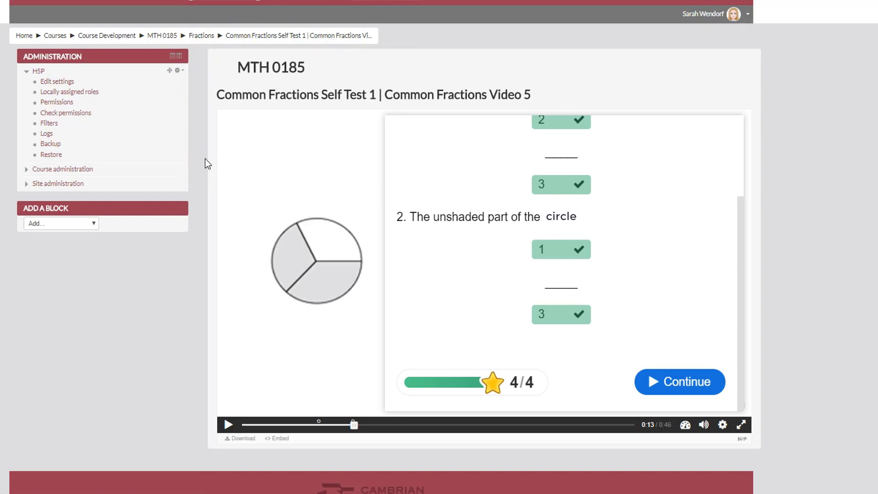
Reopen Common Fractions Self Test 1 from the Fractions section, and return to the section to edit the activity's settings.
{"action": "left_click", "coordinate": [202, 35]}
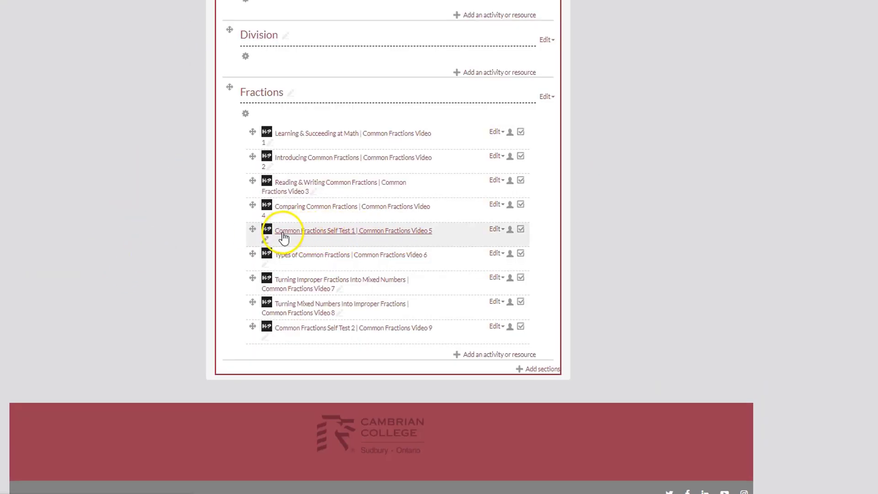
{"action": "left_click", "coordinate": [380, 231]}
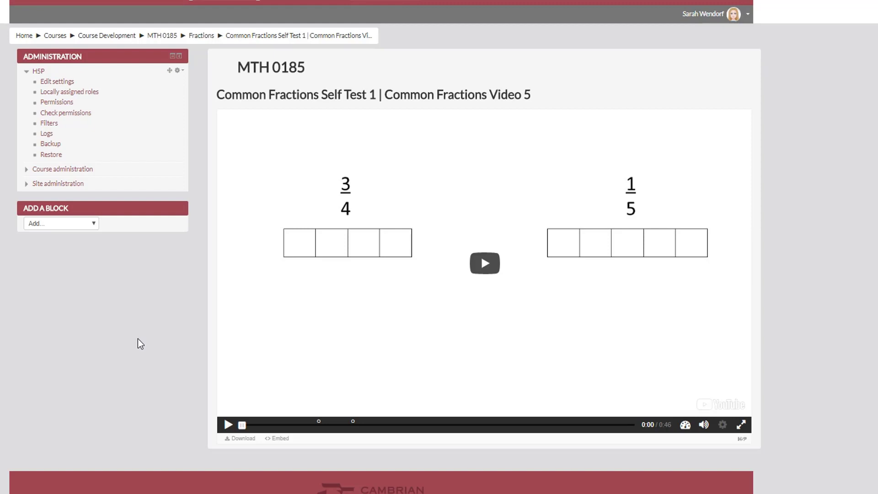
{"action": "left_click", "coordinate": [200, 35]}
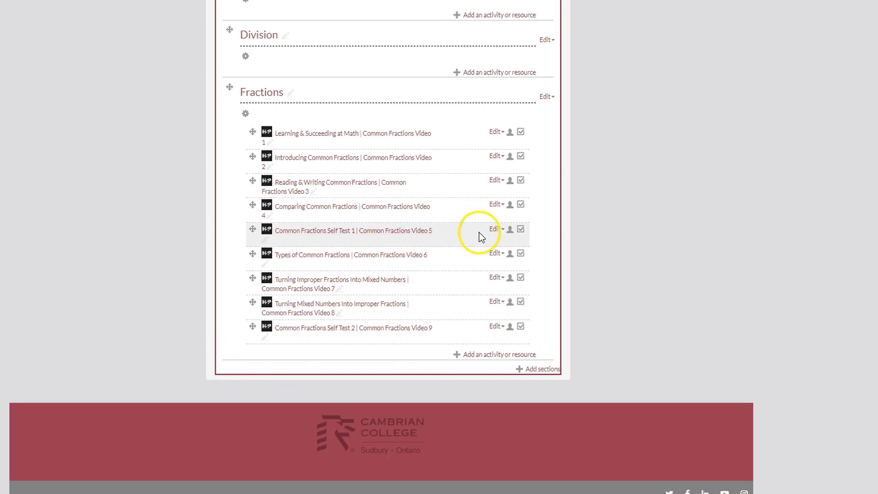
{"action": "left_click", "coordinate": [500, 228]}
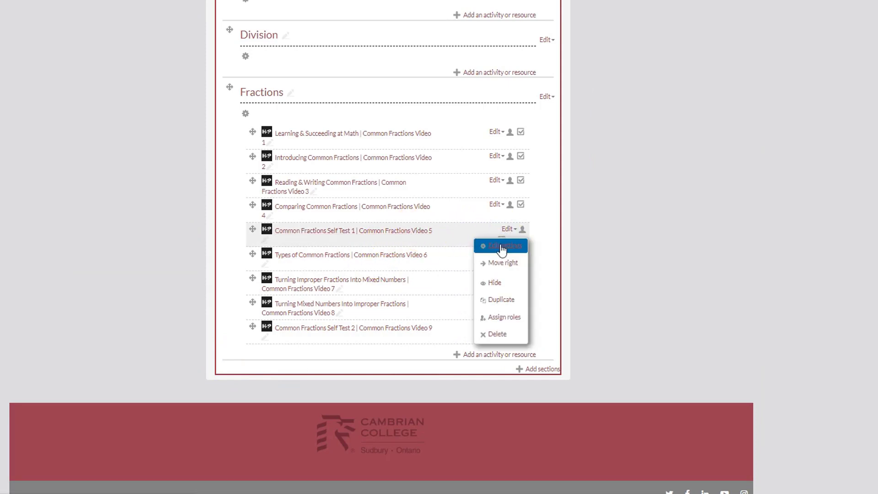